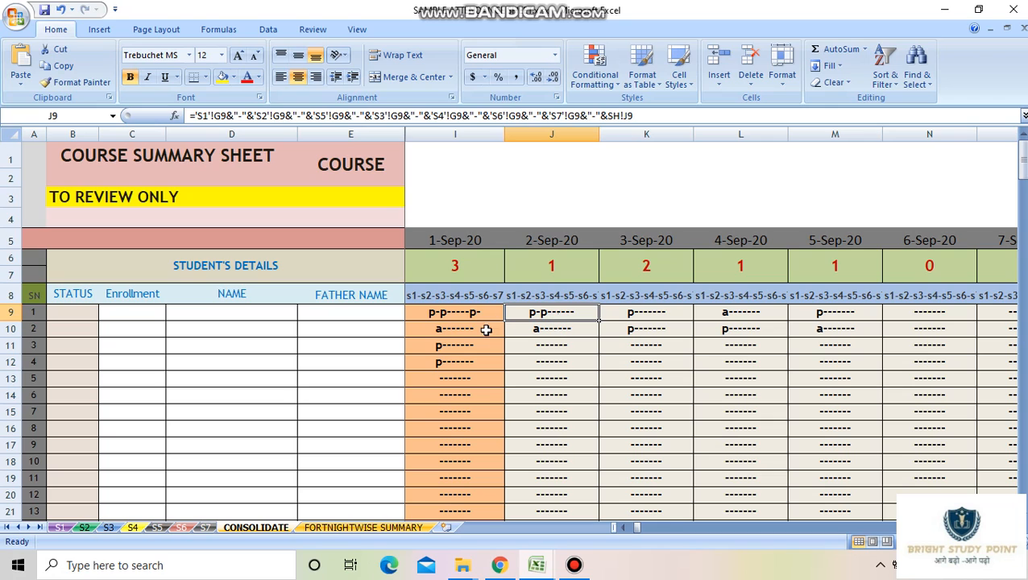
Examine the formulas that combine student 1's subject attendance for the first September dates on the CONSOLIDATE sheet
click(461, 317)
key(Right)
key(Right)
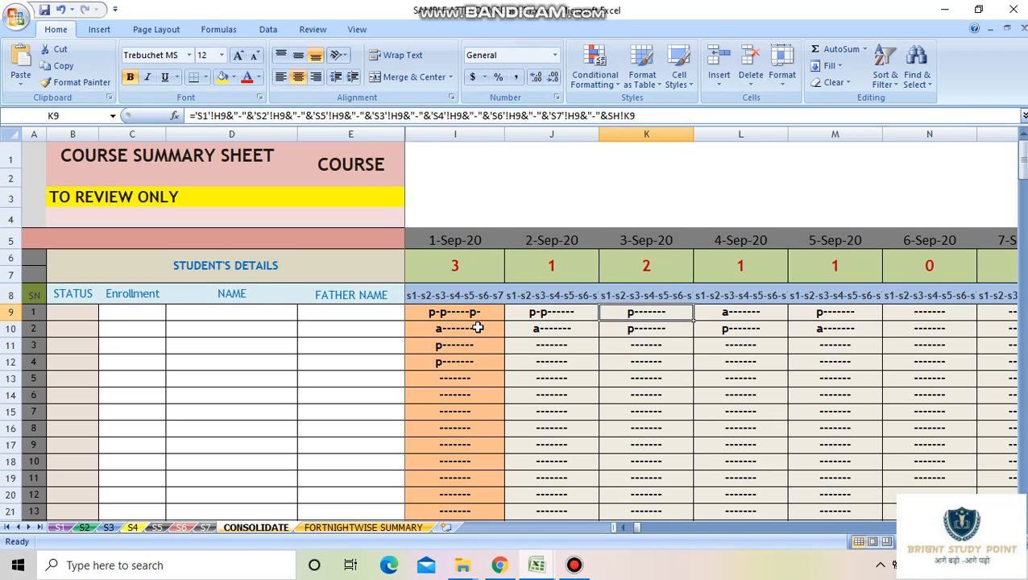
key(Left)
key(Left)
key(Left)
key(Right)
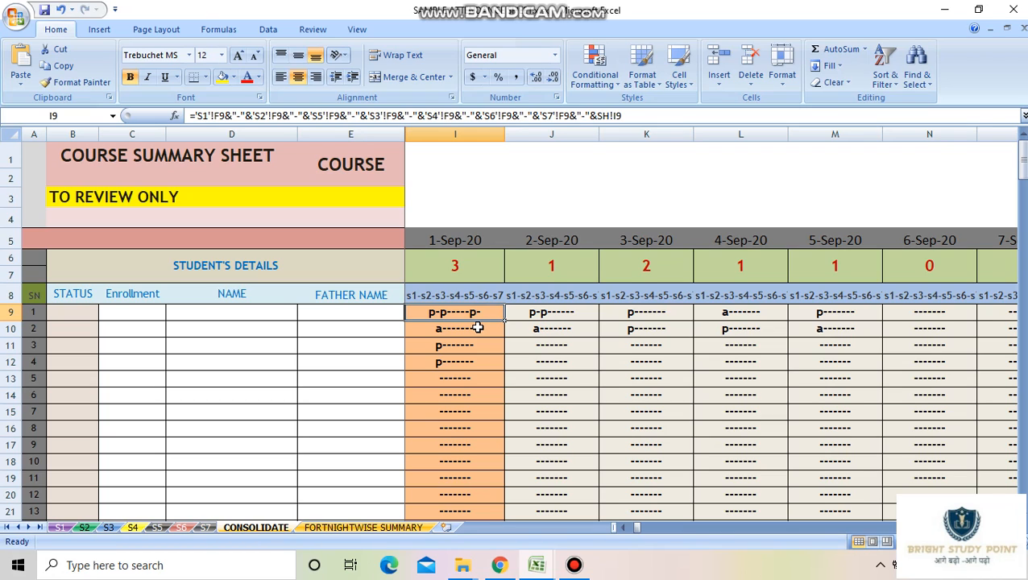
Enter "a" for student 1 on 3 September in sheet S2 and check the matching CONSOLIDATE cell
click(84, 528)
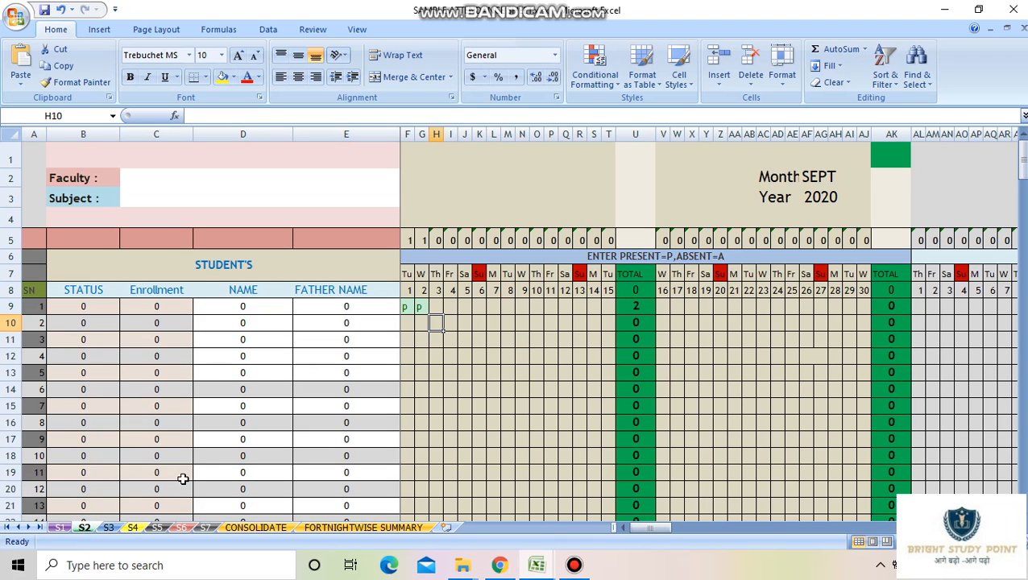
click(439, 308)
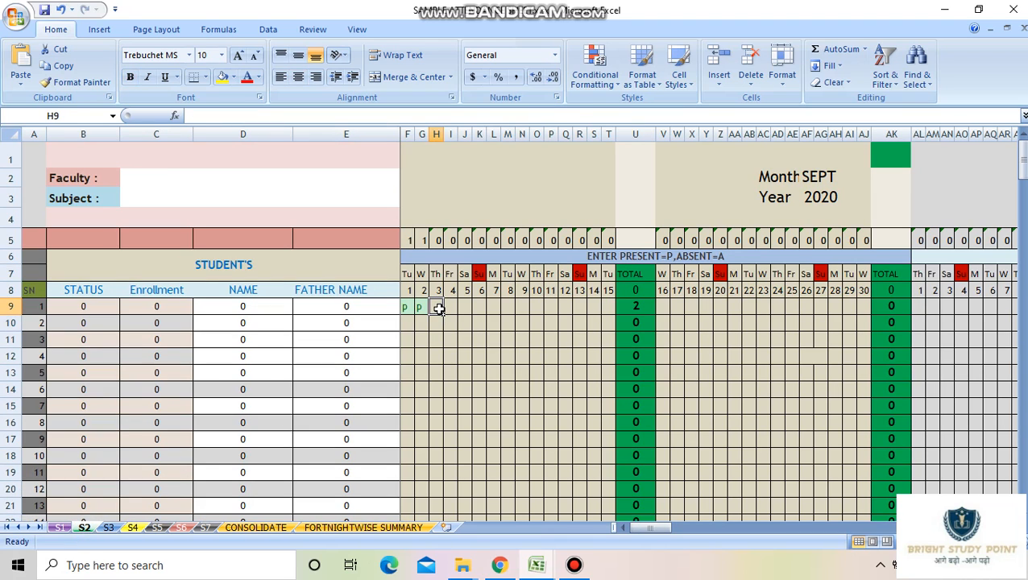
text(a)
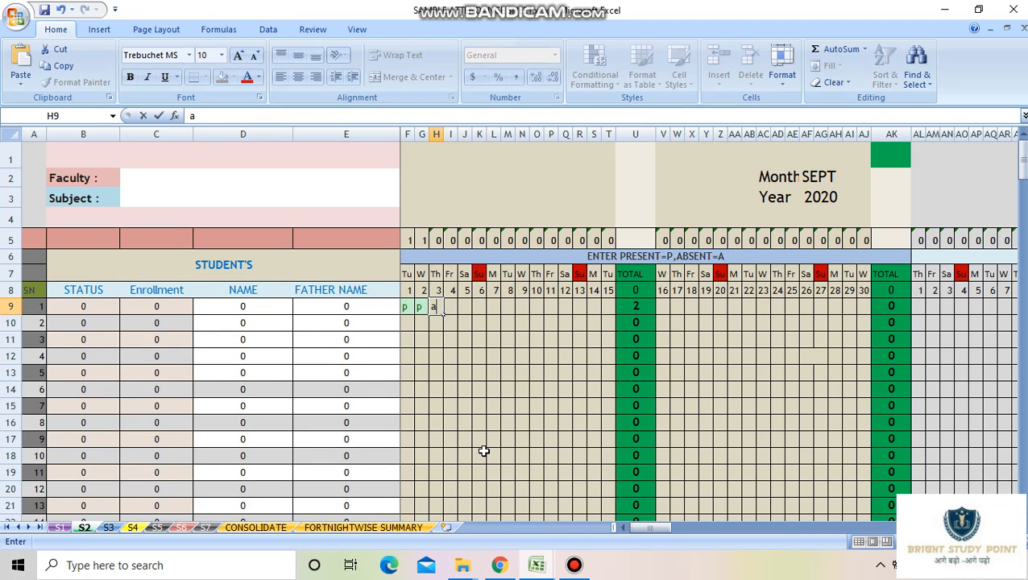
click(493, 389)
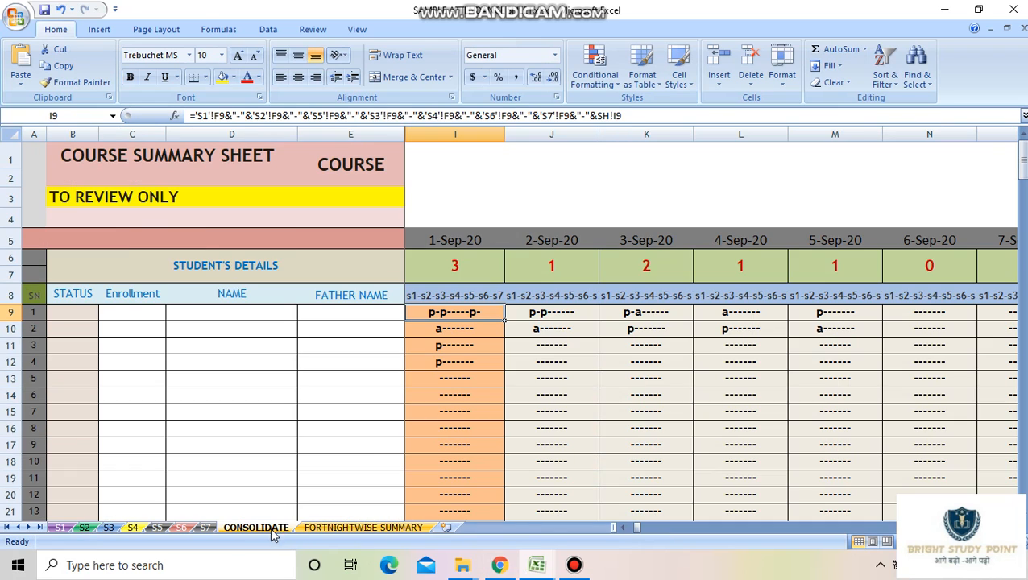
click(274, 528)
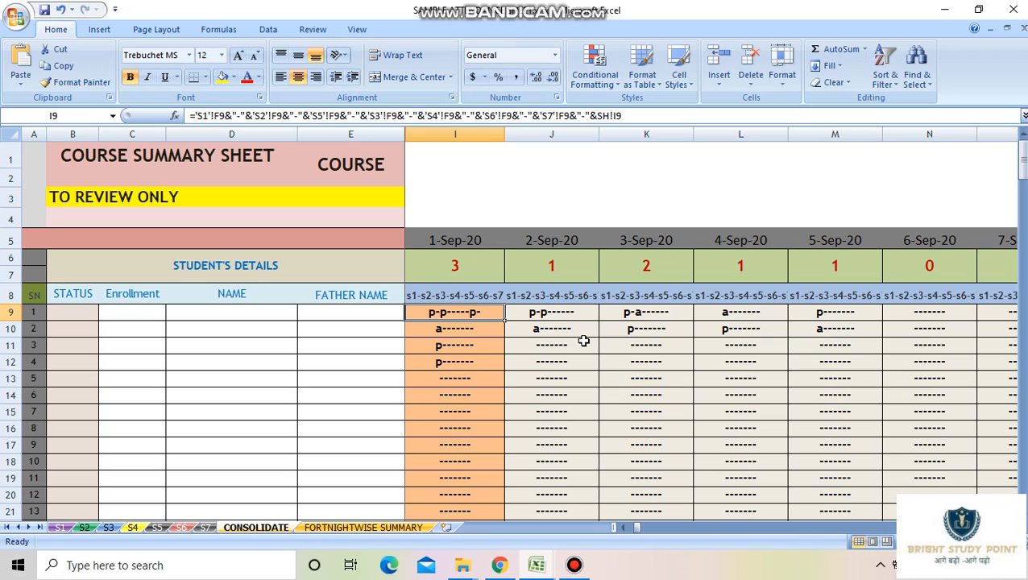
click(665, 316)
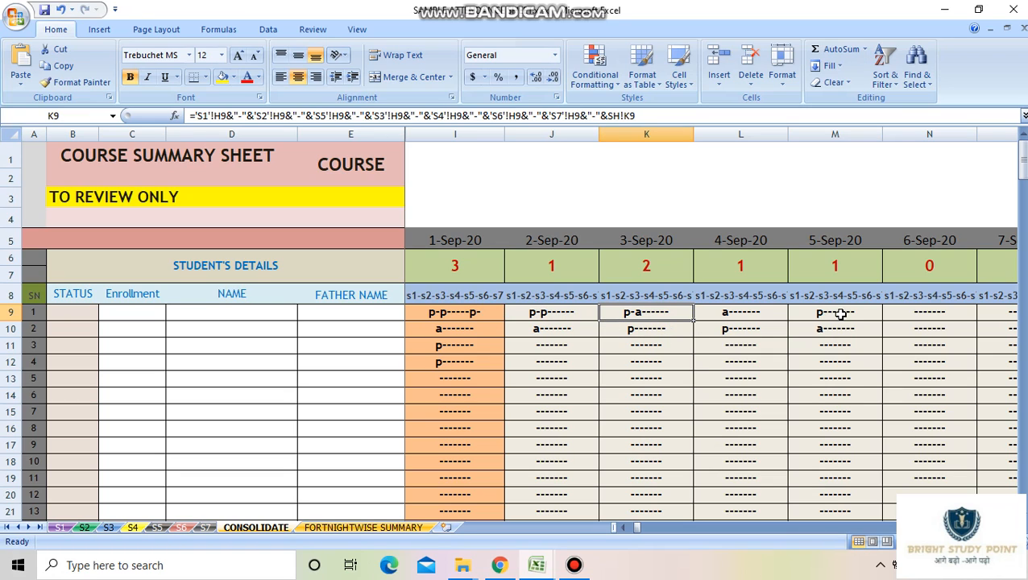
Inspect the first-half September total formula for student 1 on sheet S1
click(58, 527)
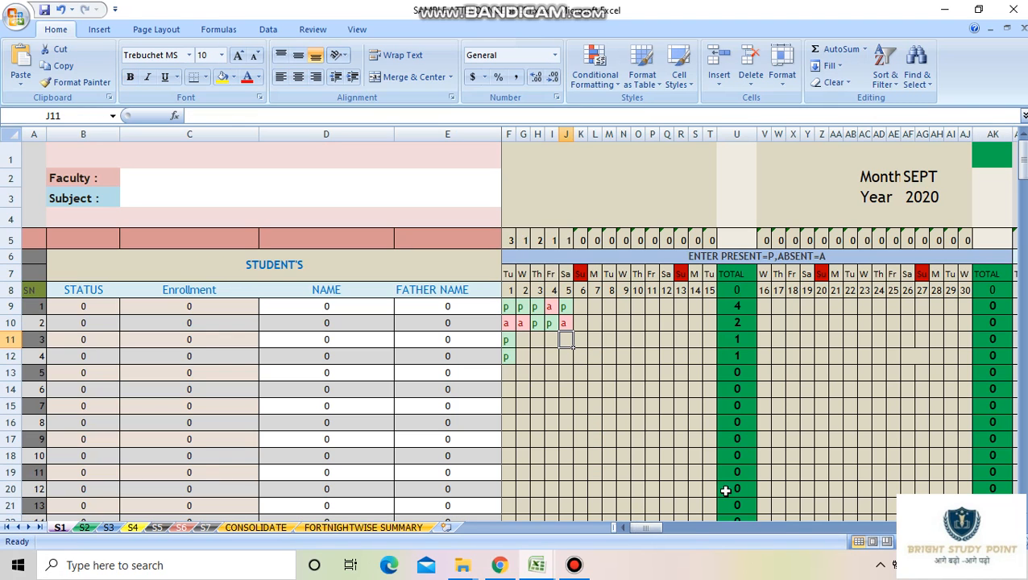
click(737, 308)
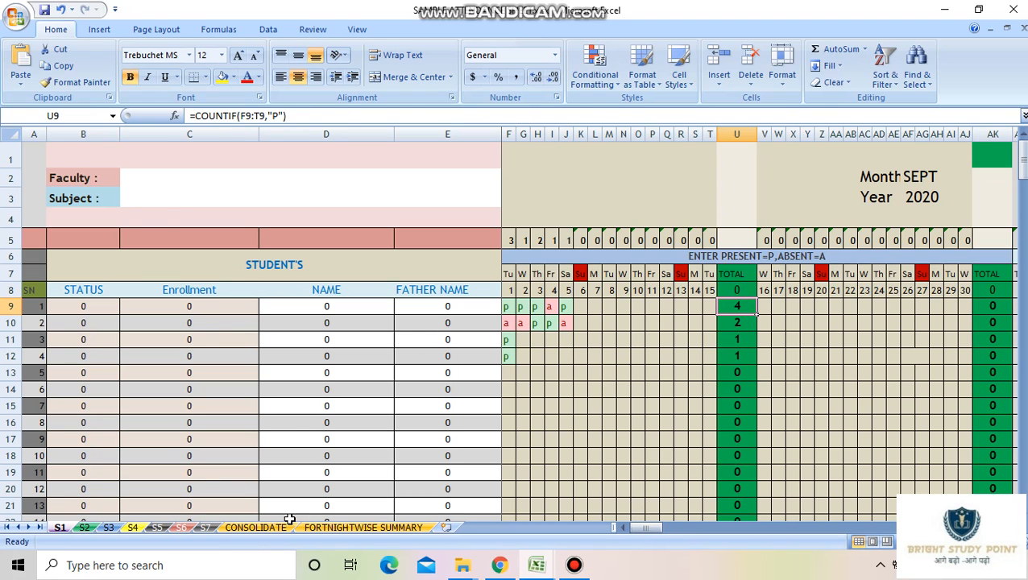
Inspect the Grand Total formula for student 1 at the far end of the CONSOLIDATE sheet
click(266, 529)
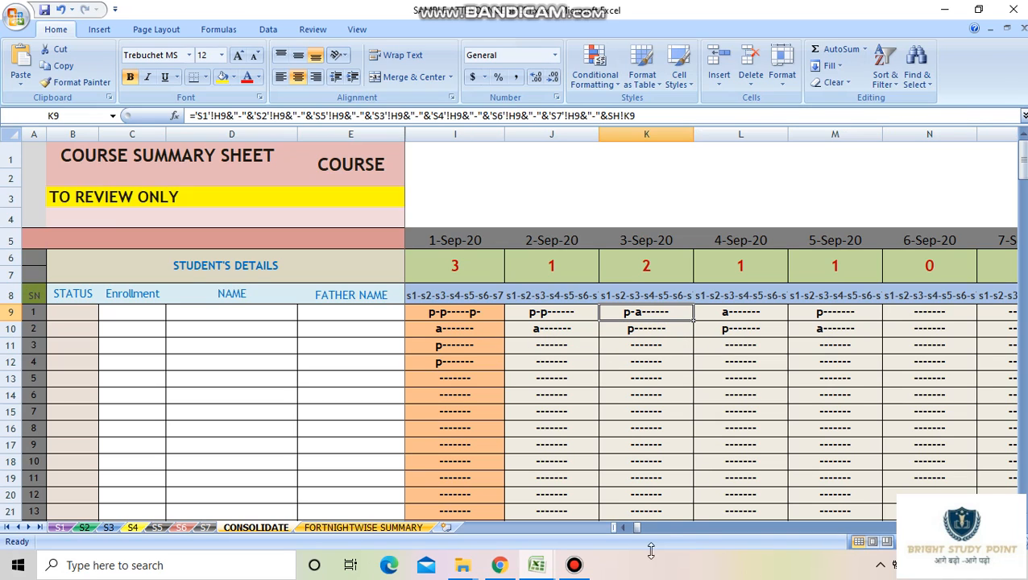
drag(636, 531, 1006, 535)
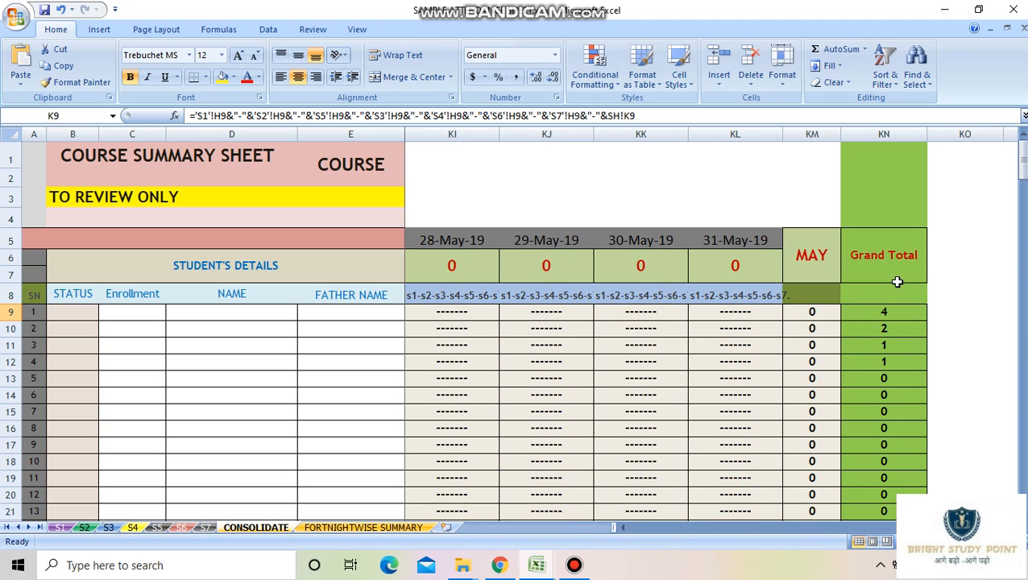
click(803, 314)
click(885, 316)
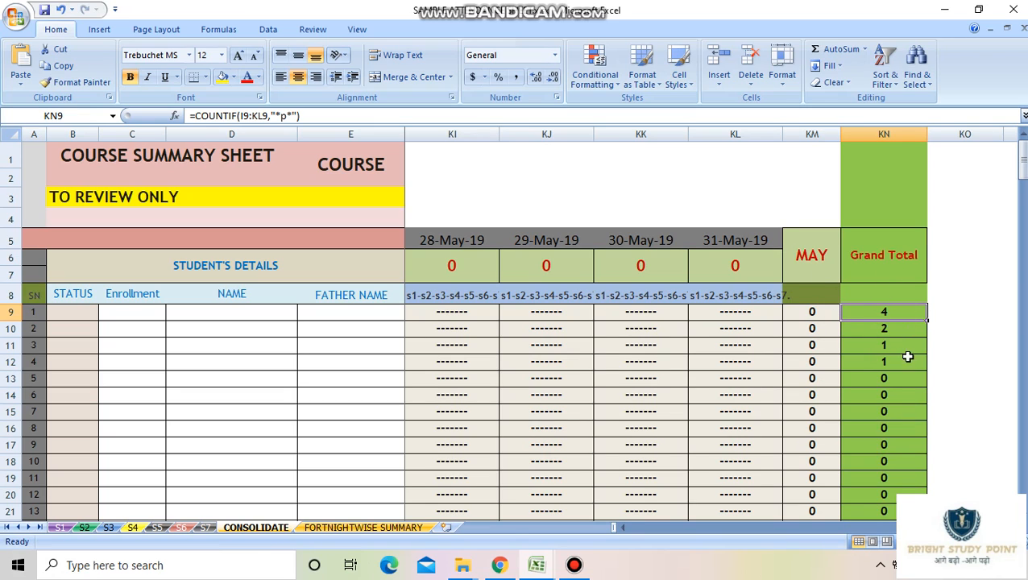
scroll(685, 322, right, 2)
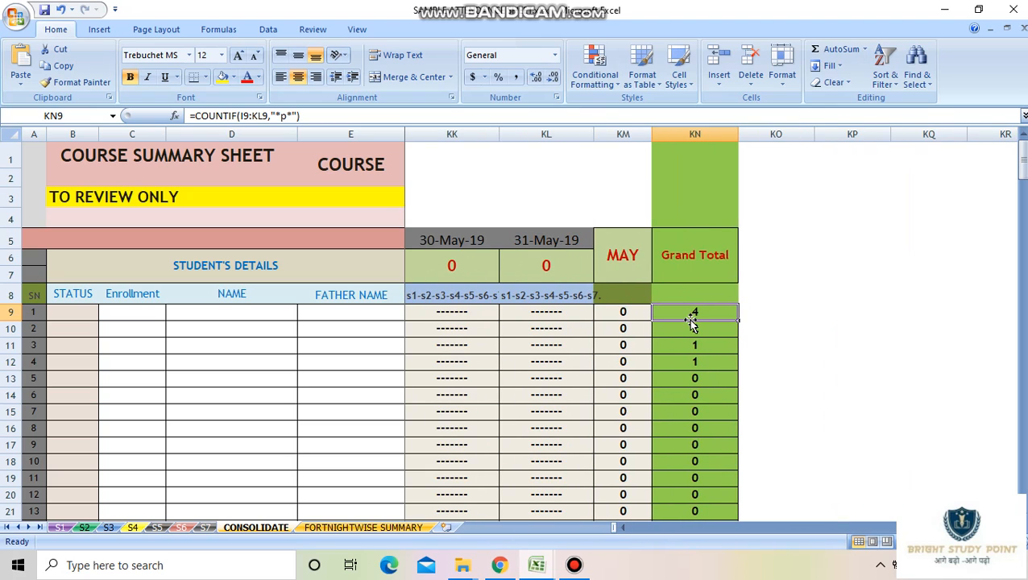
Copy the Grand Total column from its header down to row 209 and paste it into column KO beside it
click(725, 264)
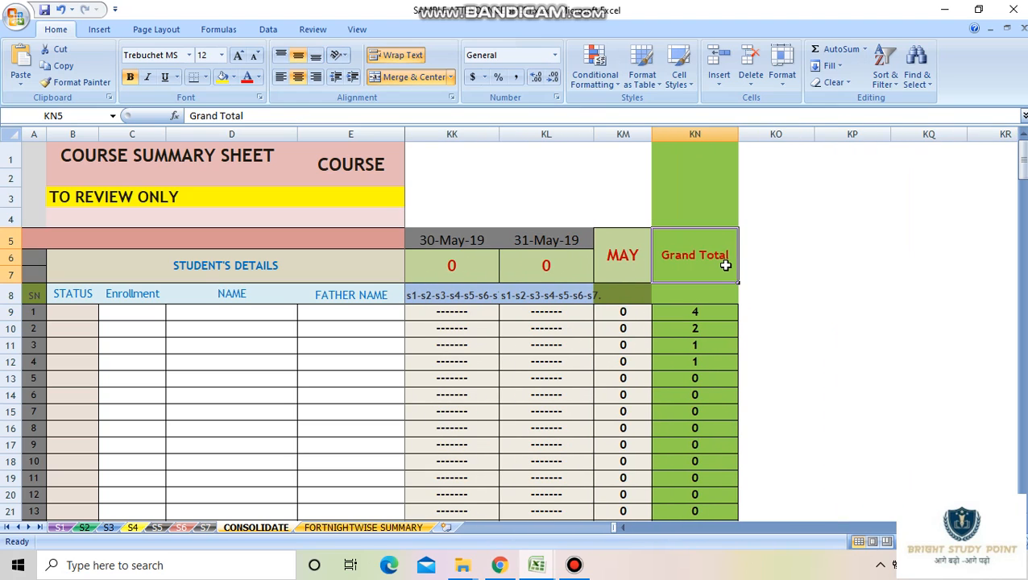
key(shift+Down)
key(shift+Down)
key(shift+Down)
key(shift+Down)
key(shift+Down)
key(shift+Down)
key(shift+Down)
key(shift+Down)
key(shift+Down)
key(shift+Down)
key(shift+Down)
key(shift+Down)
key(shift+Down)
key(shift+Down)
key(shift+Down)
key(shift+Down)
key(shift+Down)
key(shift+Down)
key(shift+Down)
key(shift+Down)
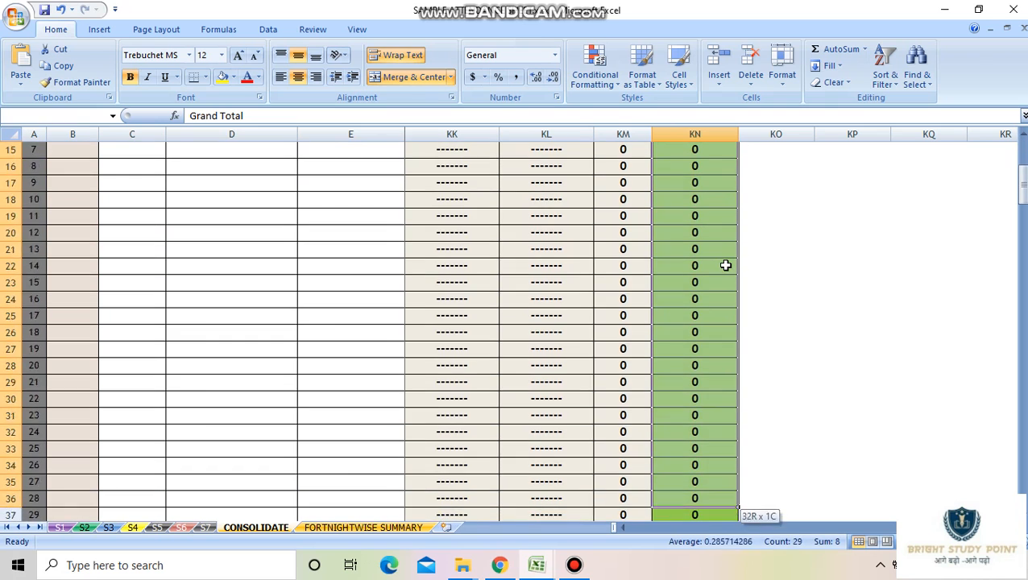
key(shift+Down)
key(shift+Down)
key(shift+Down)
key(shift+Down)
key(shift+Down)
key(shift+Down)
key(shift+Down)
key(shift+Down)
key(shift+Down)
key(shift+Down)
key(shift+Down)
key(shift+Down)
key(shift+Down)
key(shift+Down)
key(shift+Down)
key(shift+Down)
key(shift+Down)
key(shift+Down)
key(shift+Down)
key(shift+Down)
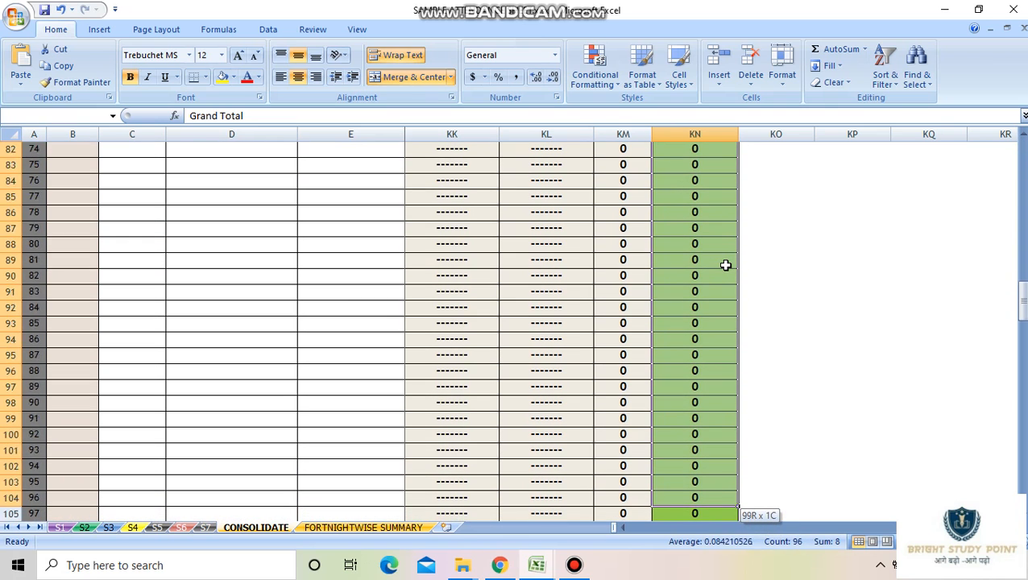
key(shift+Down)
key(shift+Down)
key(shift+Down)
key(shift+Down)
key(shift+Down)
key(shift+Down)
key(shift+Down)
key(shift+Down)
key(shift+Down)
key(shift+Down)
key(shift+Down)
key(shift+Down)
key(shift+Down)
key(shift+Down)
key(shift+Down)
key(shift+Down)
key(shift+Down)
key(shift+Down)
key(shift+Down)
key(shift+Down)
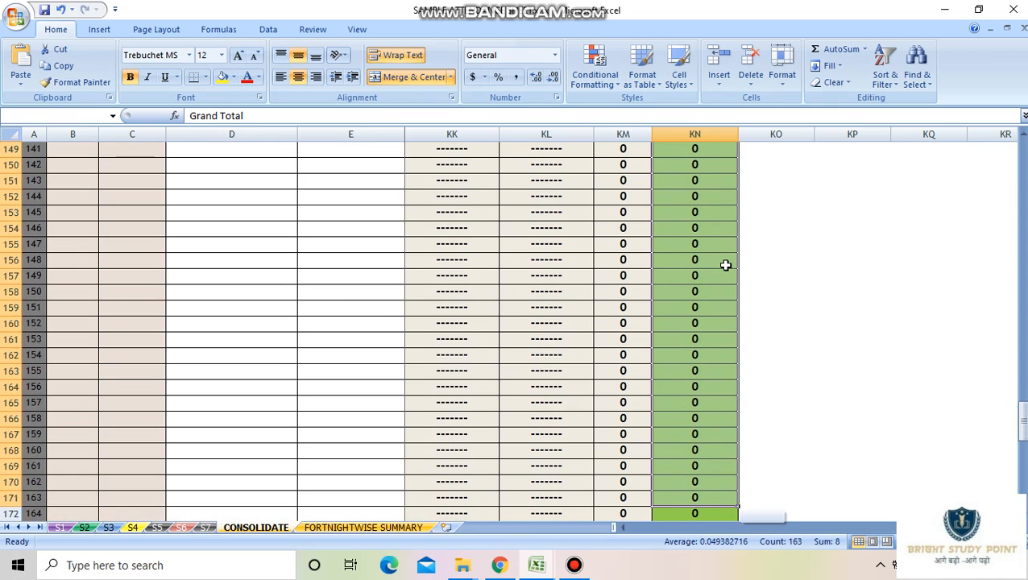
key(shift+Down)
key(shift+Down)
key(shift+Down)
key(shift+Down)
key(shift+Down)
key(shift+Down)
key(shift+Down)
key(shift+Down)
key(shift+Down)
key(shift+Down)
key(shift+Down)
key(shift+Down)
key(shift+Down)
key(shift+Down)
key(shift+Down)
key(shift+Down)
key(shift+Down)
key(shift+Down)
key(shift+Down)
key(shift+Down)
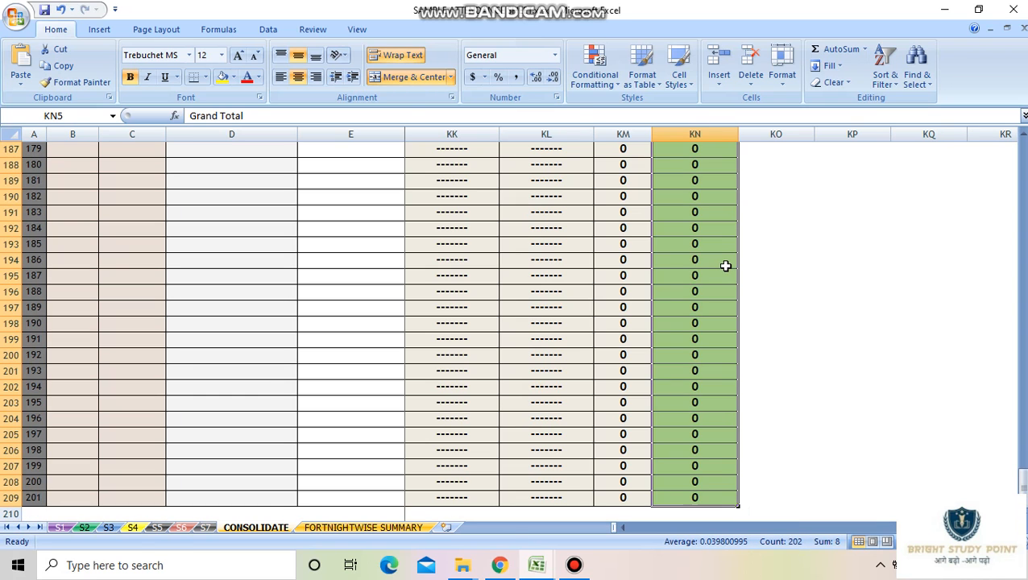
key(ctrl+c)
scroll(727, 270, up, 20)
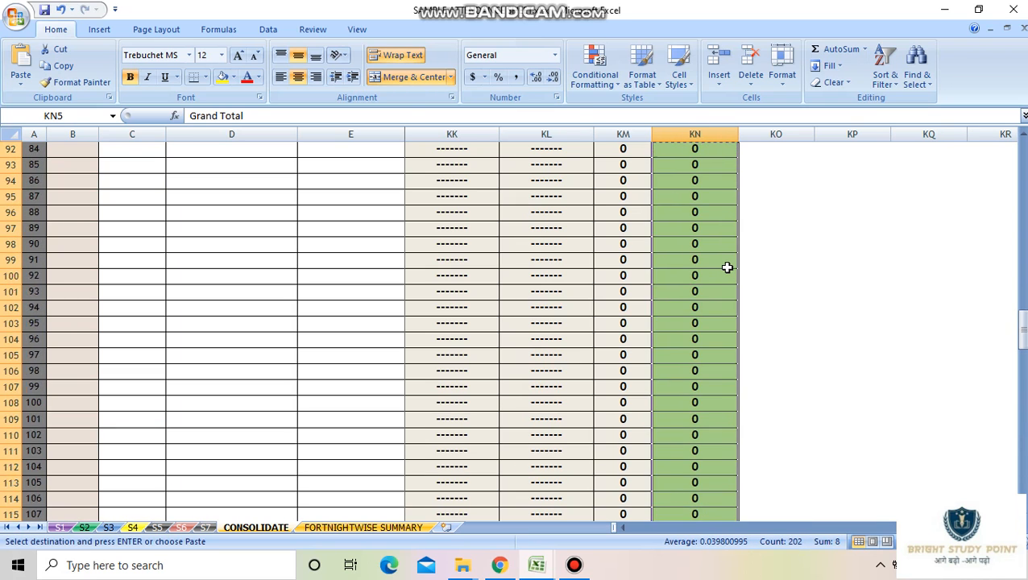
scroll(727, 269, up, 2)
click(745, 241)
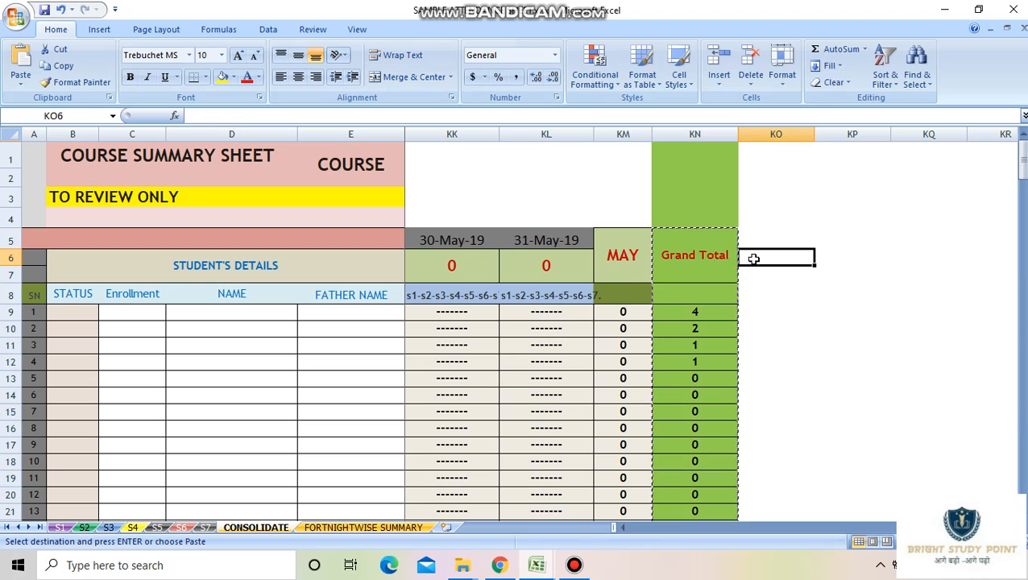
key(ctrl+v)
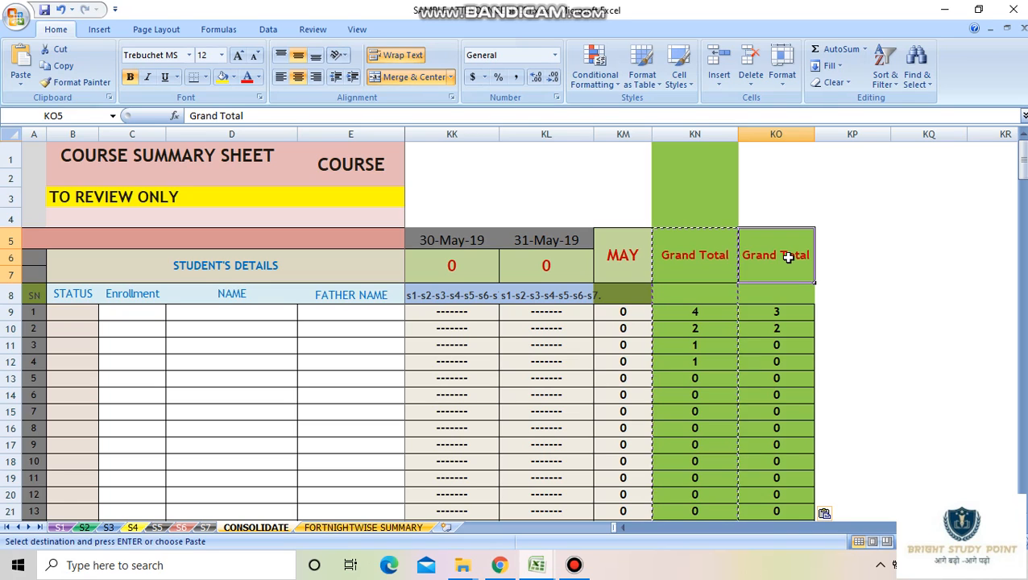
Change the copied column's header in KO5 to "% Attendance"
text())%)
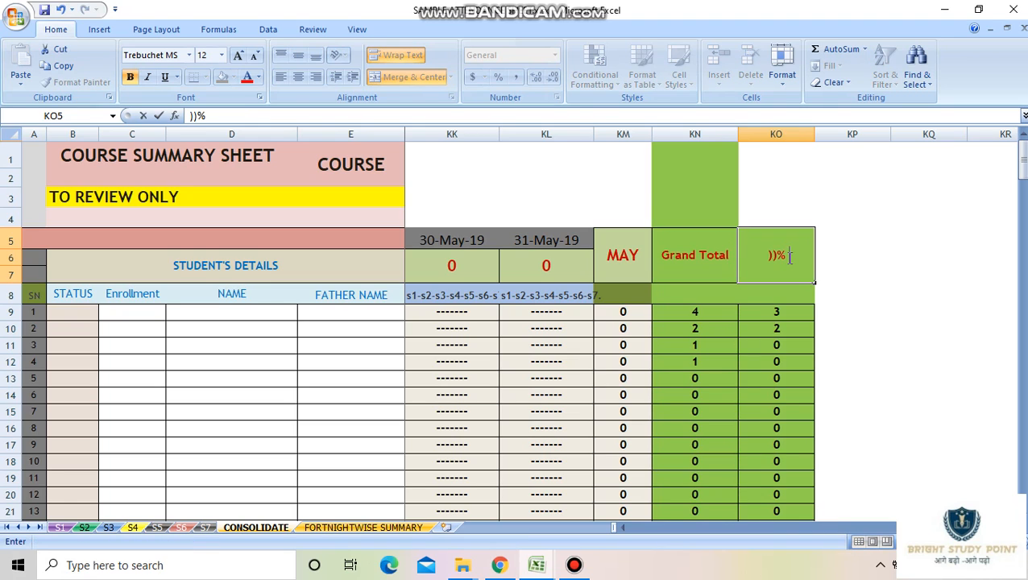
key(BackSpace)
text(Attendan)
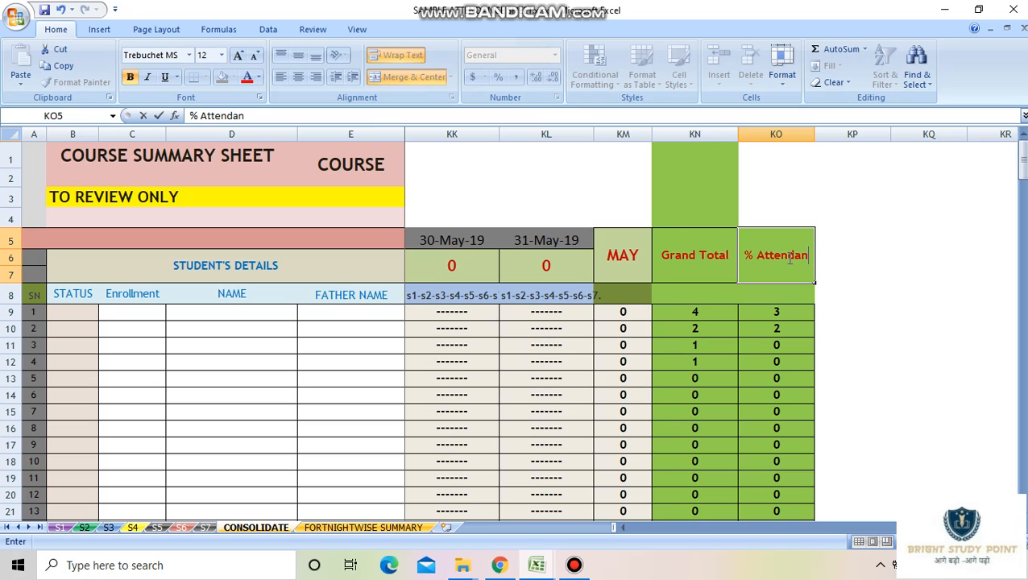
text(ce)
click(867, 320)
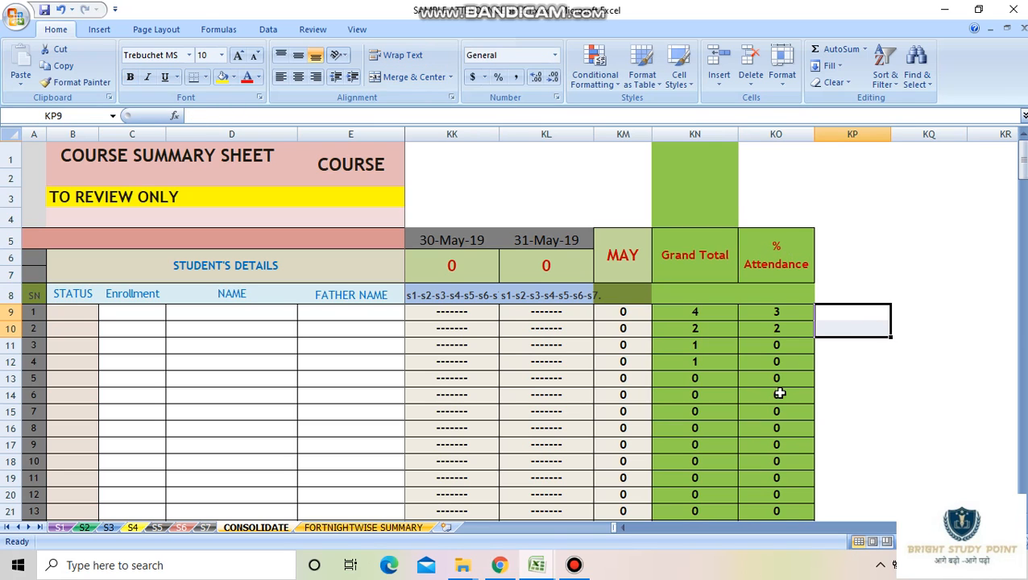
Insert a new column between Grand Total and % Attendance
click(783, 309)
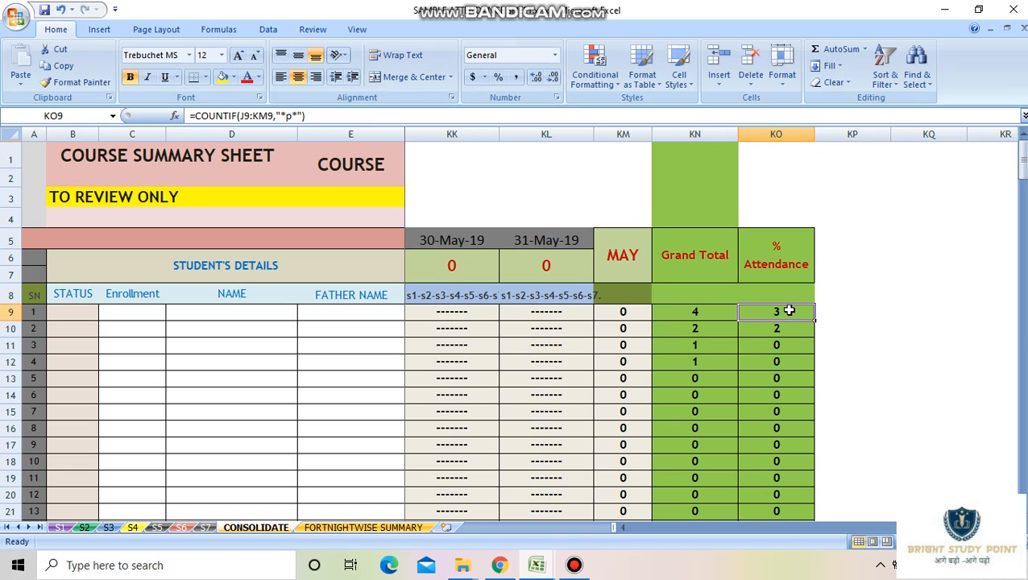
right_click(791, 137)
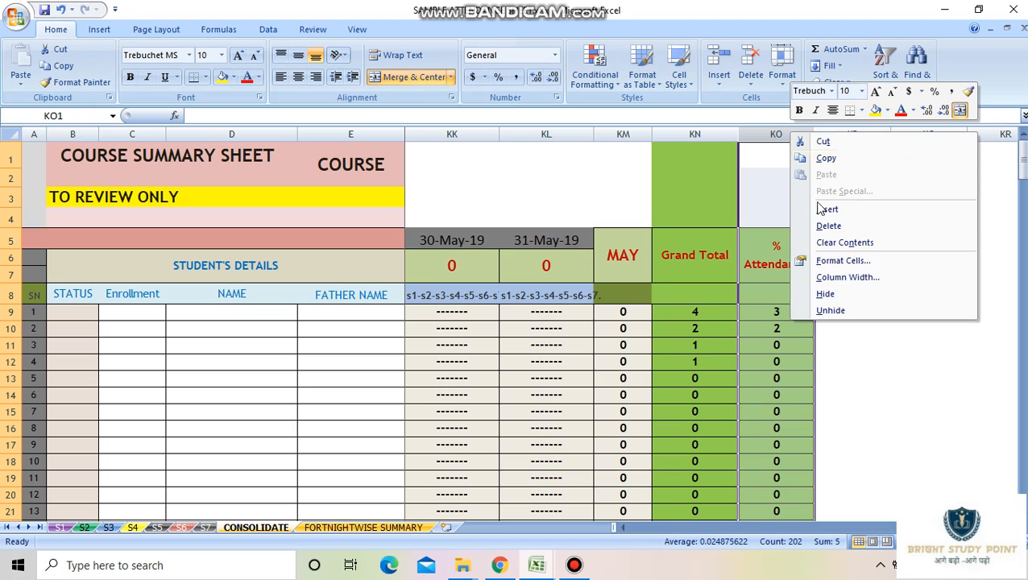
click(828, 211)
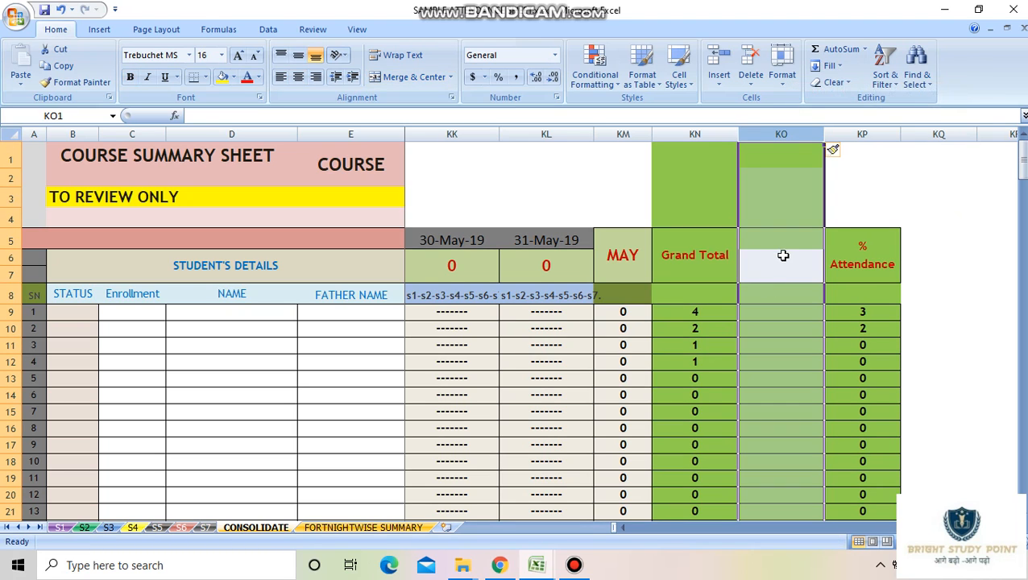
Enter "Total Classes" as the heading in cell KO6 of the new column
click(785, 256)
text(Total Cl)
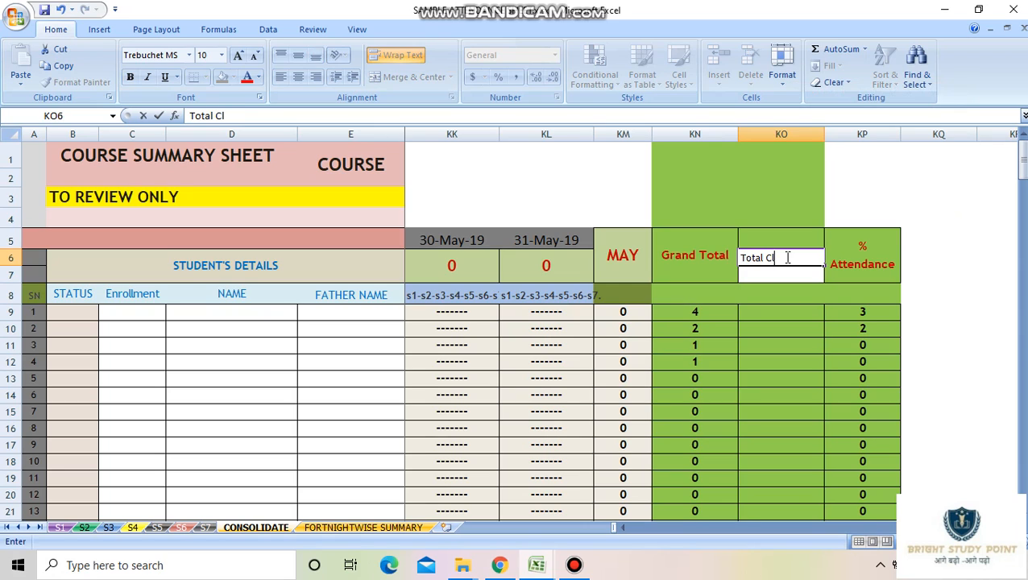
text(asses)
click(789, 344)
Try to copy the Grand Total header's formatting onto the Total Classes header with Format Painter, and undo it
click(707, 256)
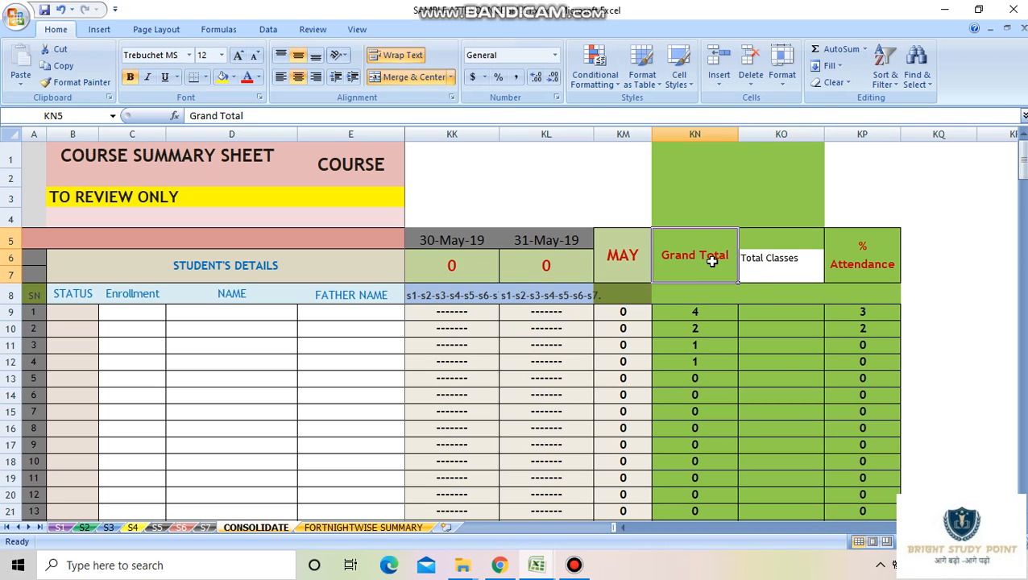
click(783, 256)
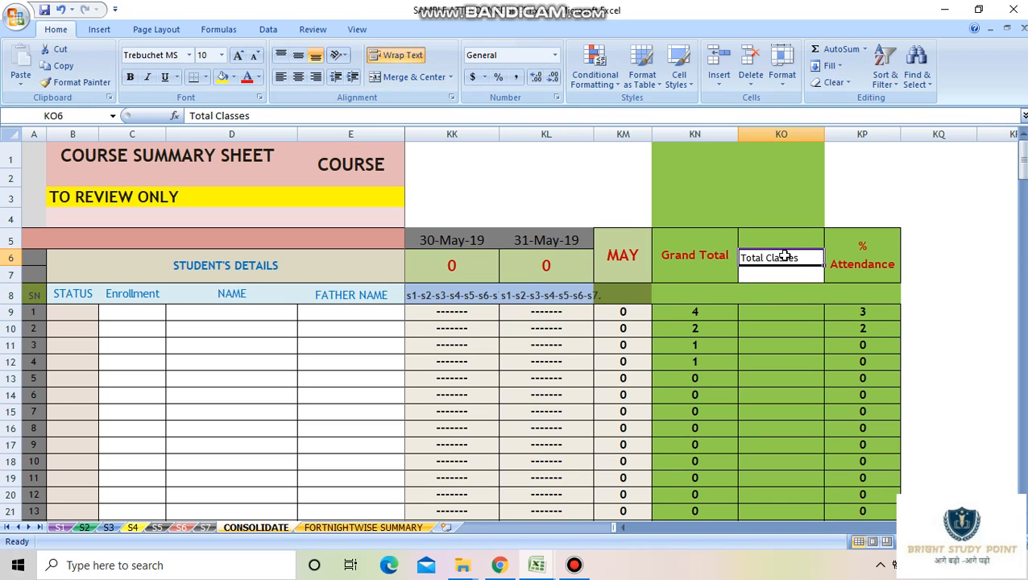
click(707, 239)
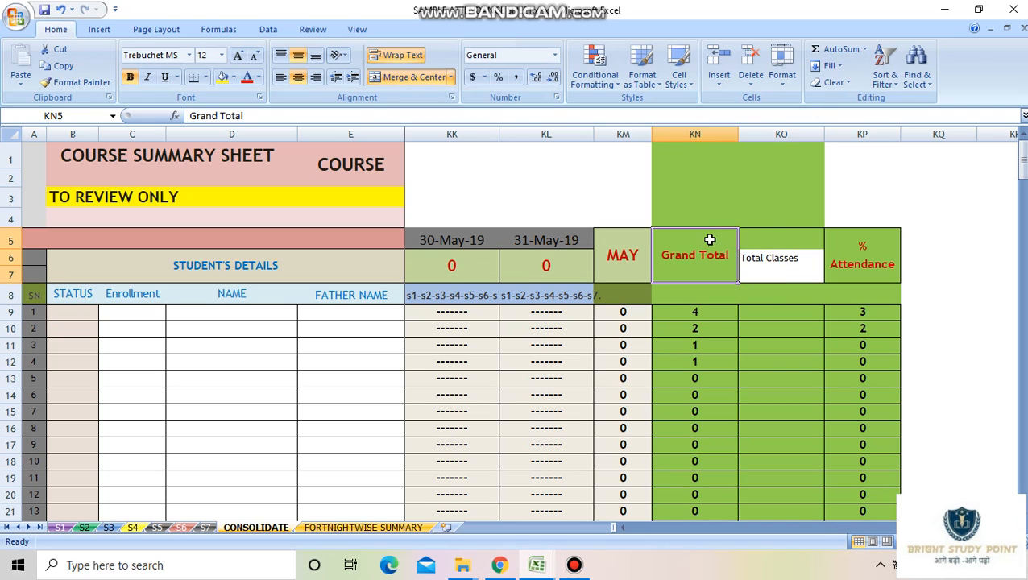
click(77, 81)
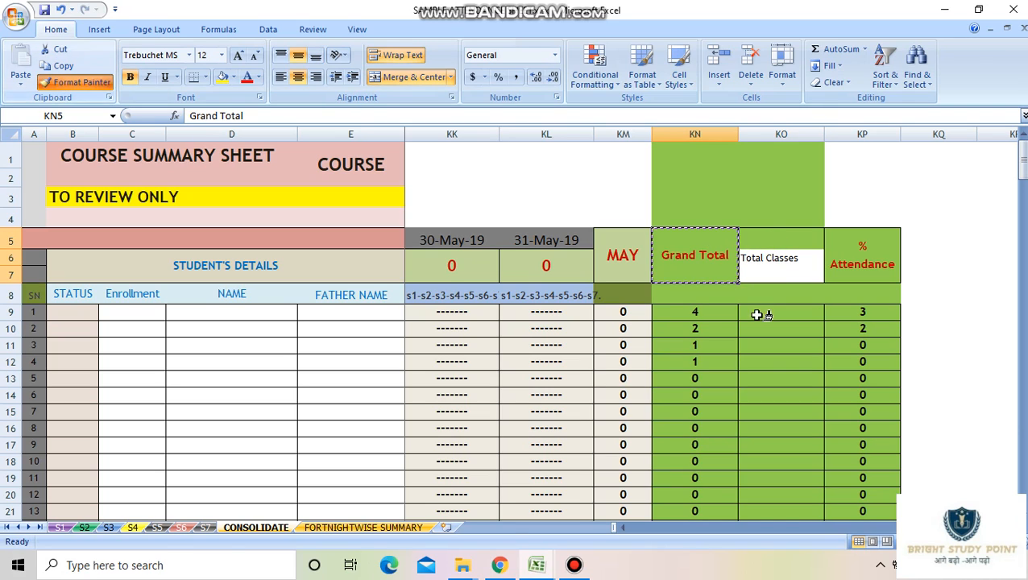
drag(801, 230, 799, 262)
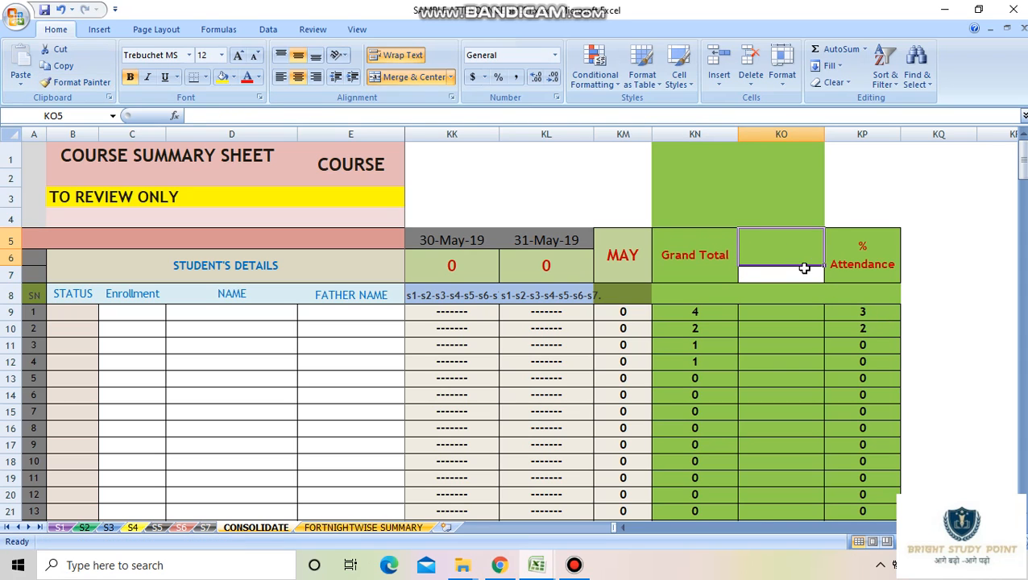
key(ctrl+z)
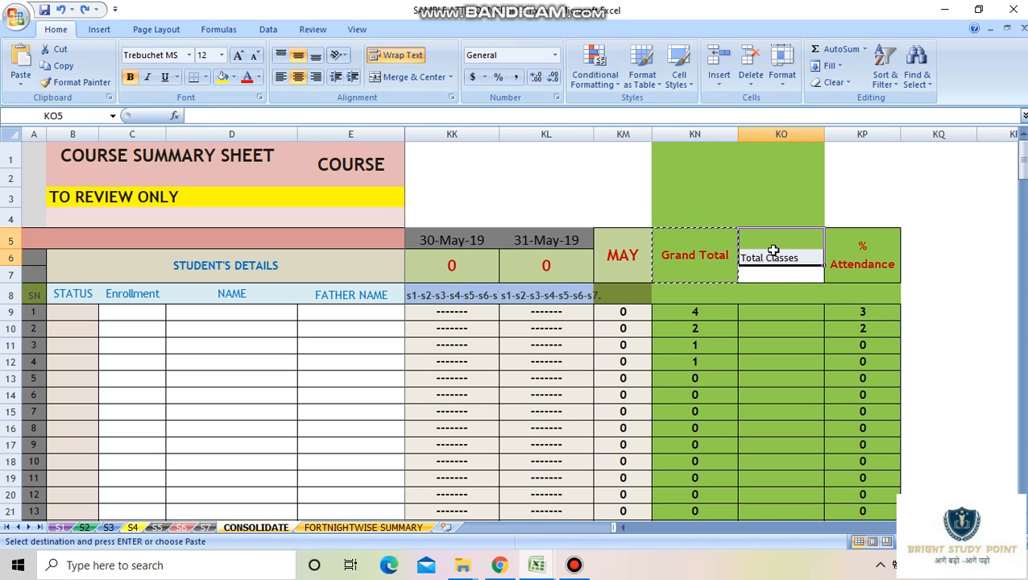
Apply the Grand Total header's formatting to the header cells of column KO and enter "Total Classes" in KO5
drag(778, 244, 775, 278)
click(736, 277)
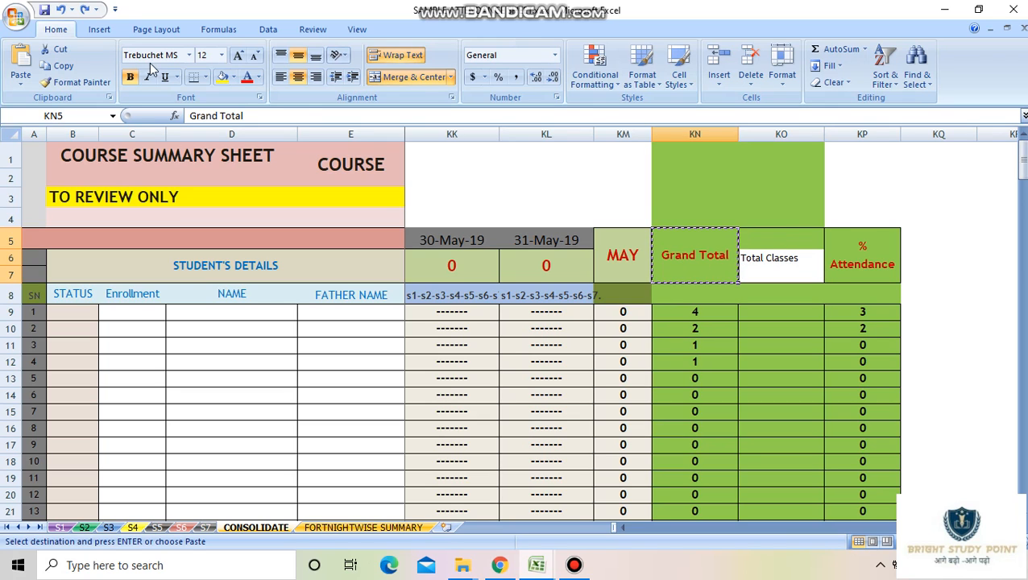
click(77, 82)
drag(779, 240, 781, 274)
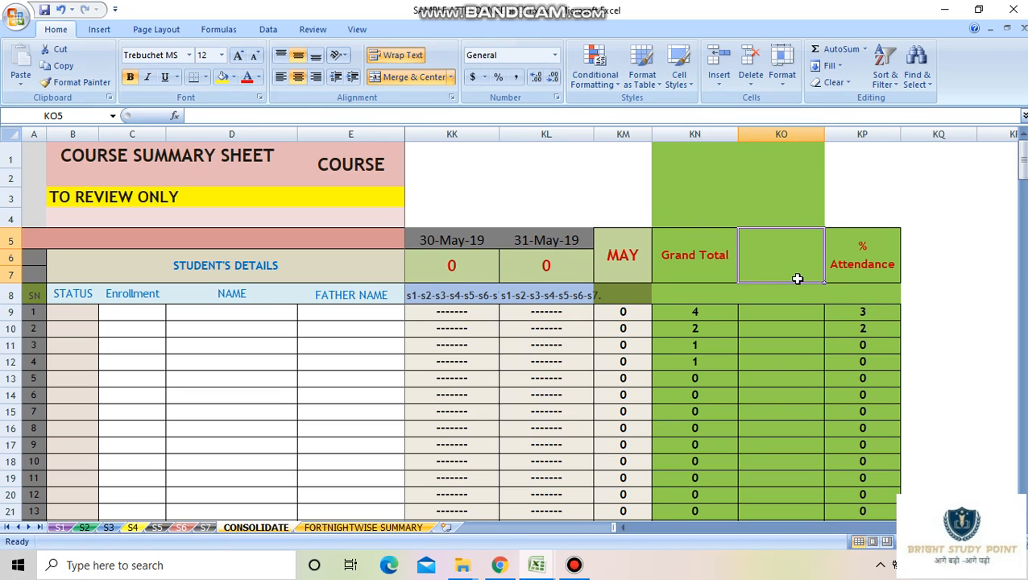
text(Total Classes)
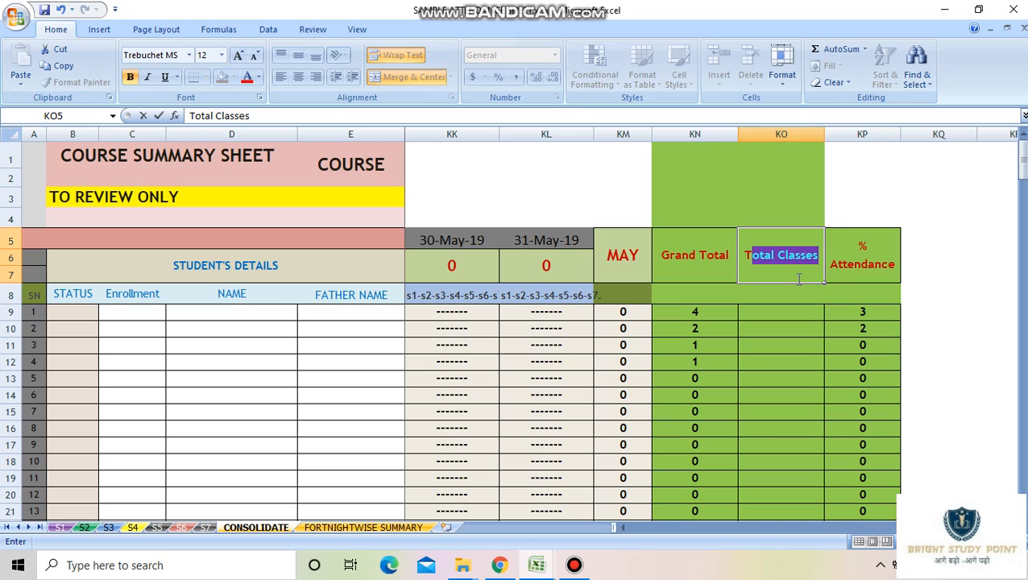
key(Return)
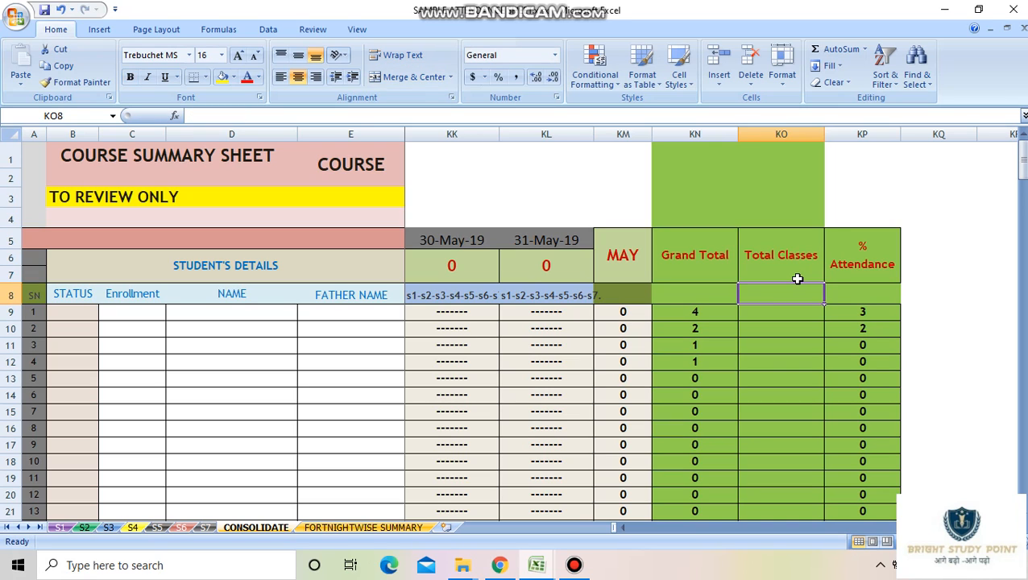
Copy the first student's Grand Total formula cell, KN9
key(Down)
key(Left)
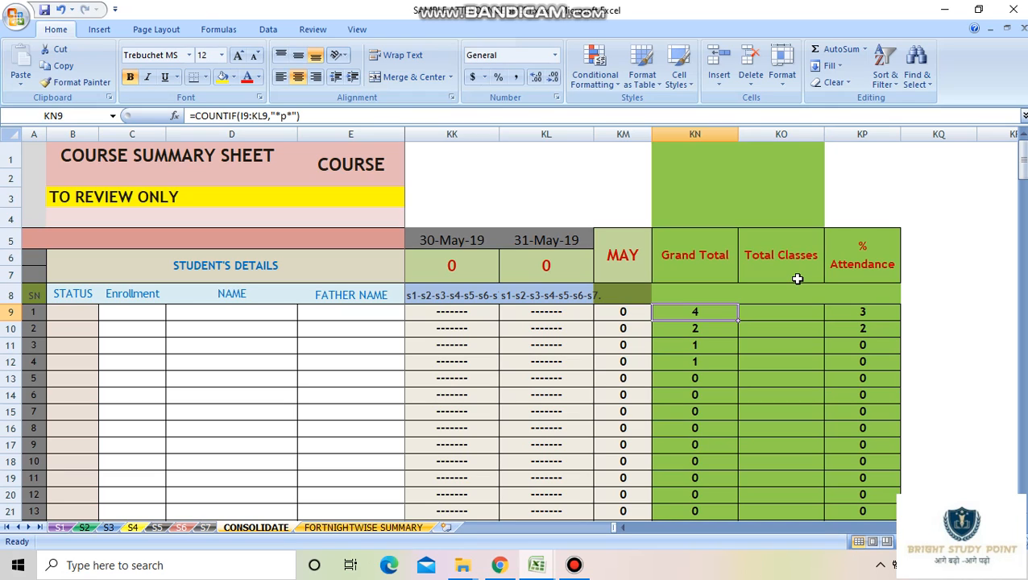
key(ctrl+c)
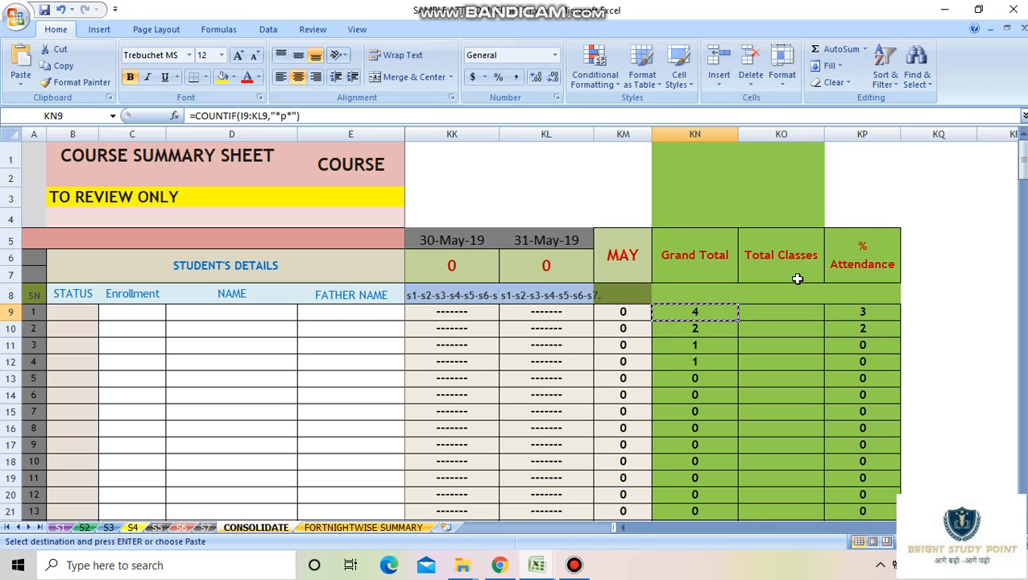
Examine the row 9 formulas in the last May date columns, the MAY column, Grand Total and % Attendance
key(Left)
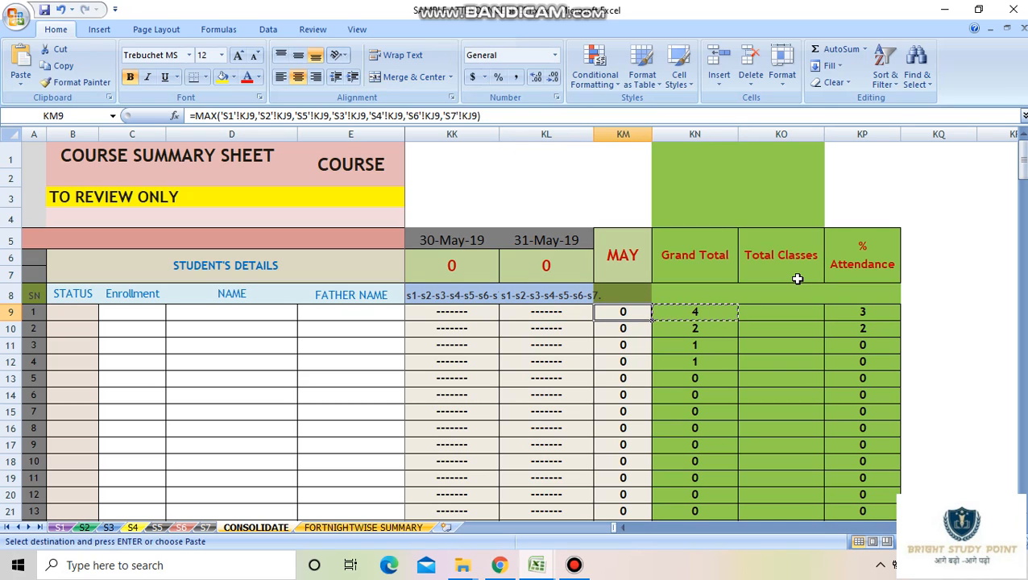
click(707, 315)
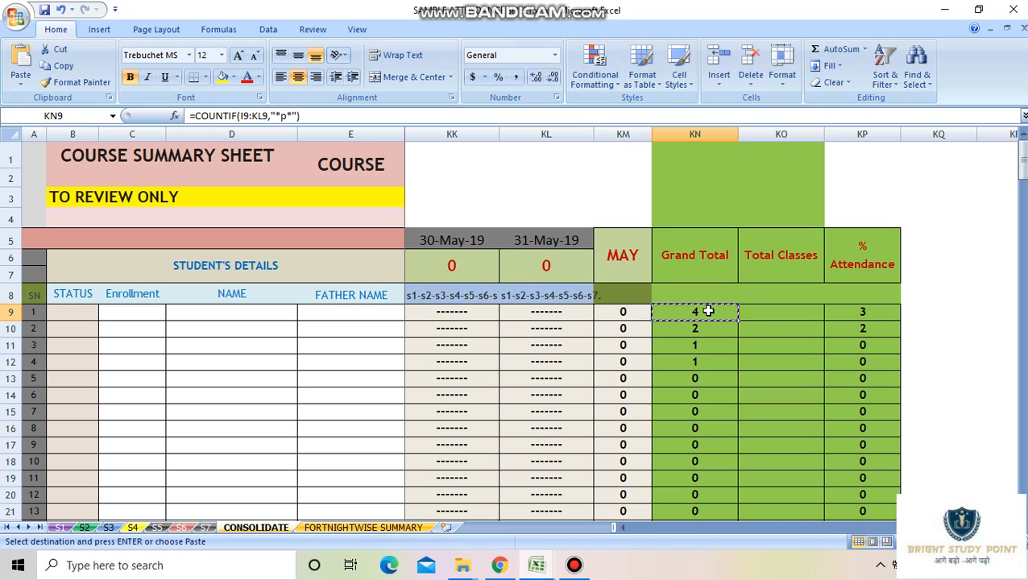
key(Left)
key(Left)
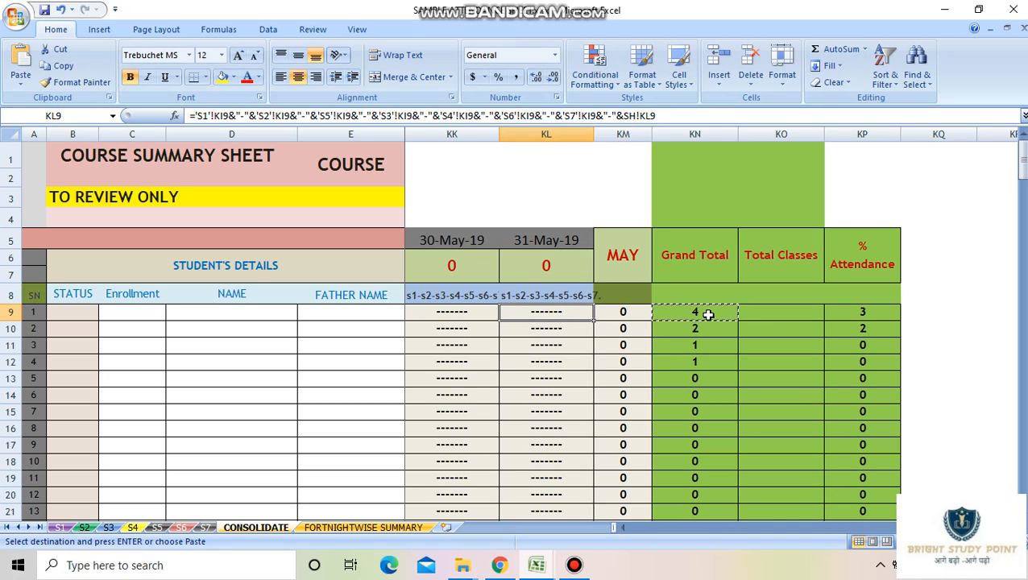
key(Left)
key(Left)
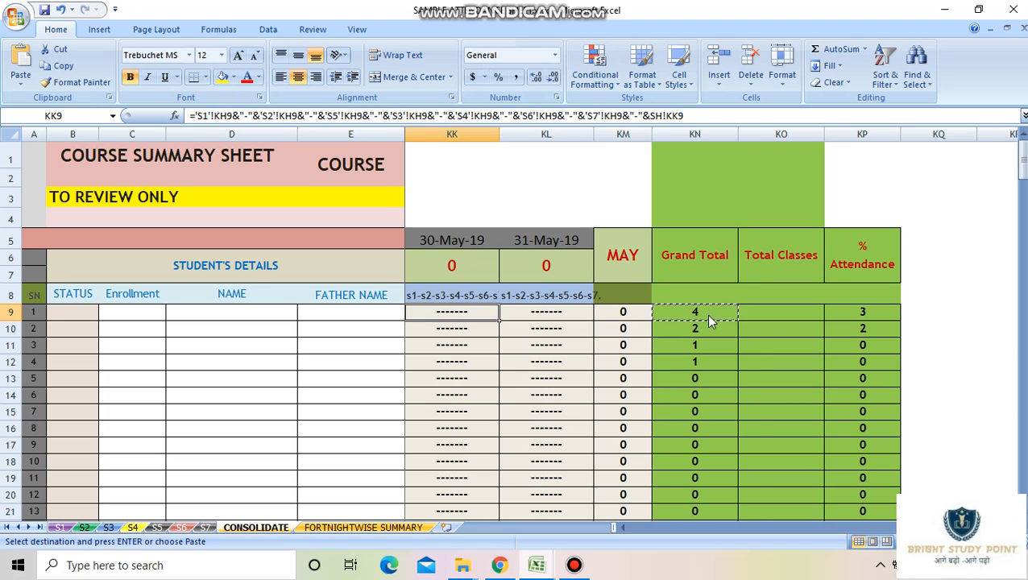
key(Right)
key(Right)
key(Right)
key(Right)
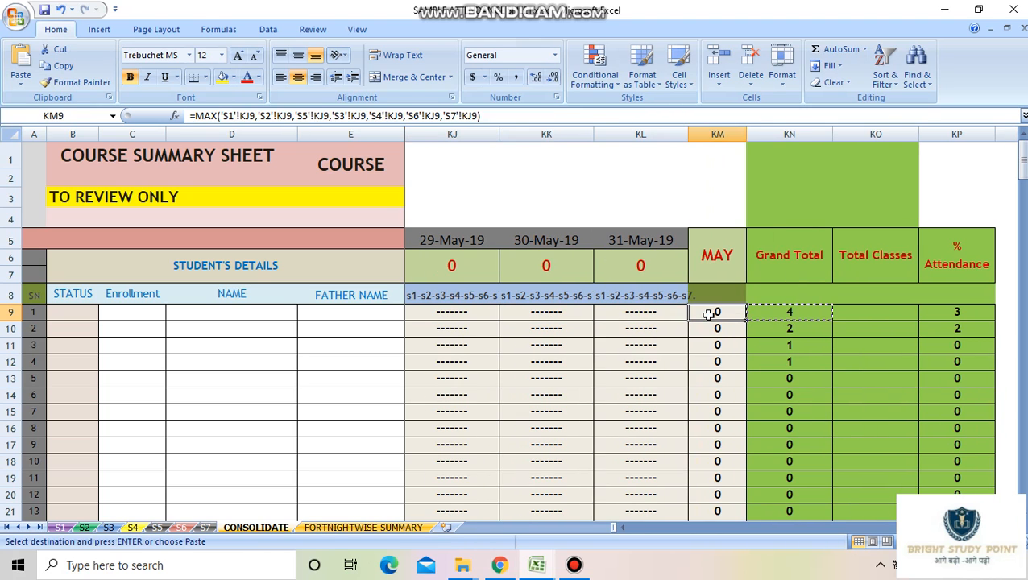
key(Left)
key(Left)
key(Left)
key(Left)
key(Left)
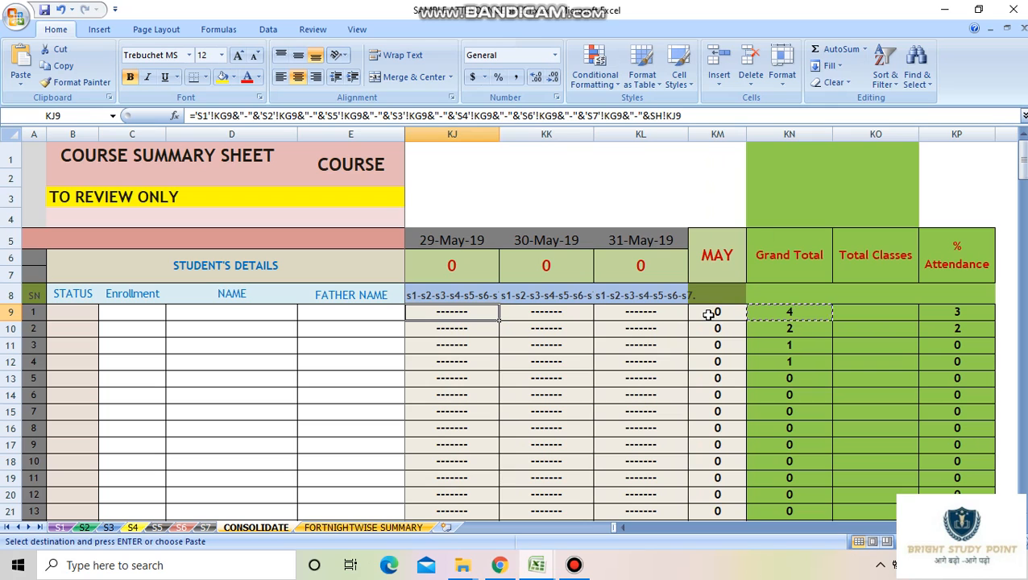
key(Right)
key(Right)
key(Right)
key(Right)
key(Right)
key(Right)
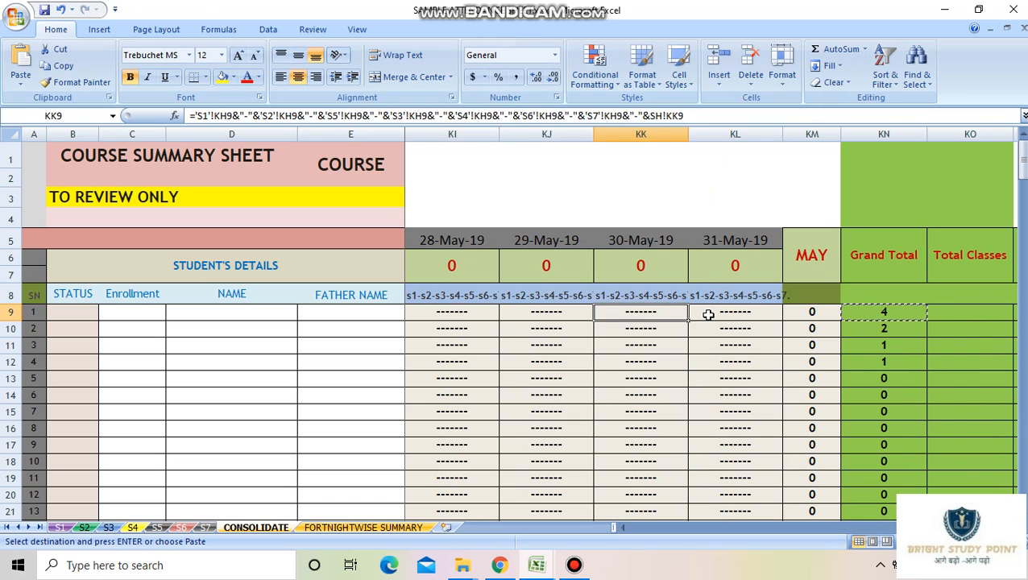
key(Left)
key(Left)
key(Left)
key(Left)
key(Left)
key(Left)
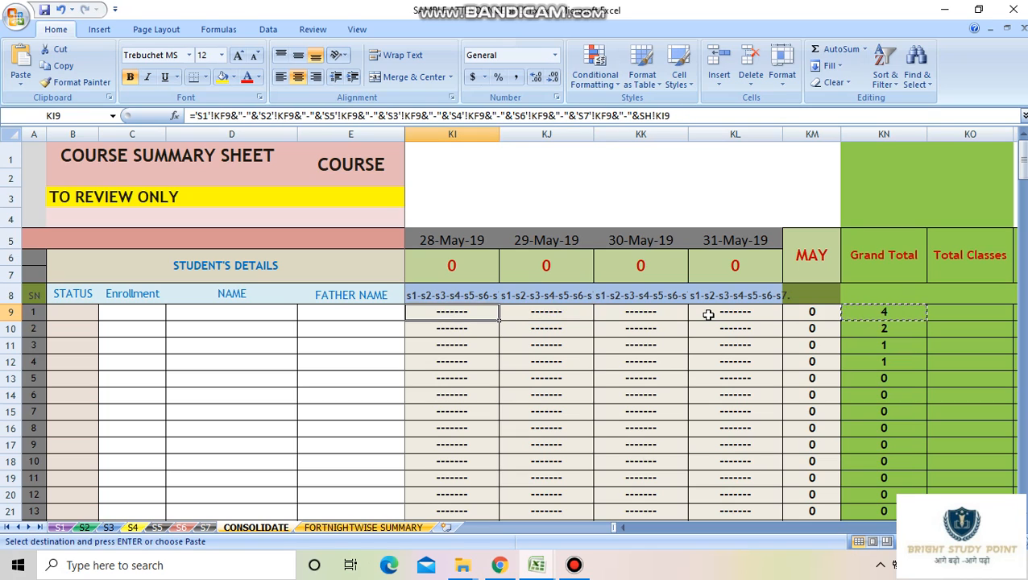
key(Right)
key(Right)
key(Right)
key(Right)
key(Right)
key(Right)
key(Right)
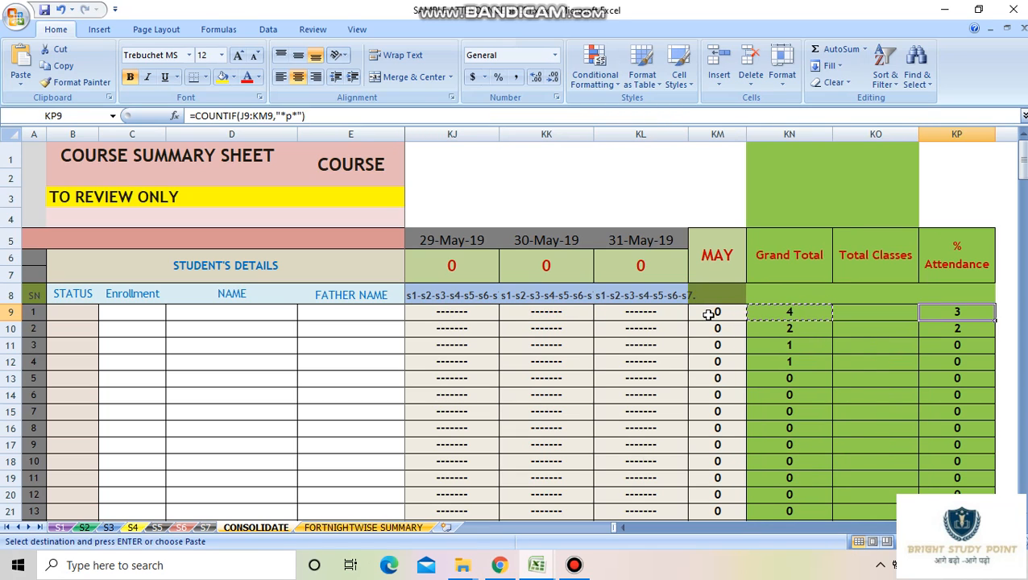
key(Left)
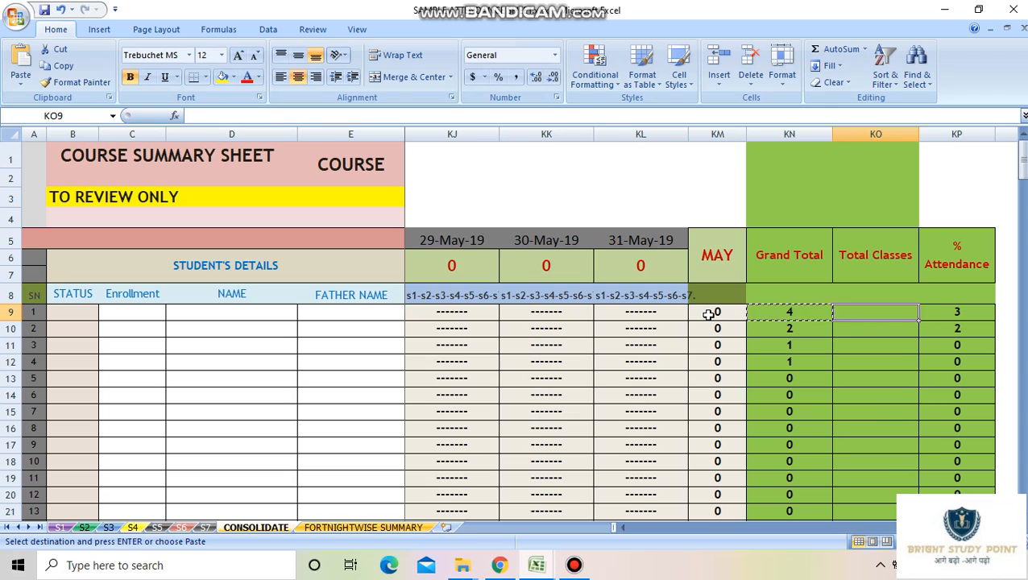
key(Left)
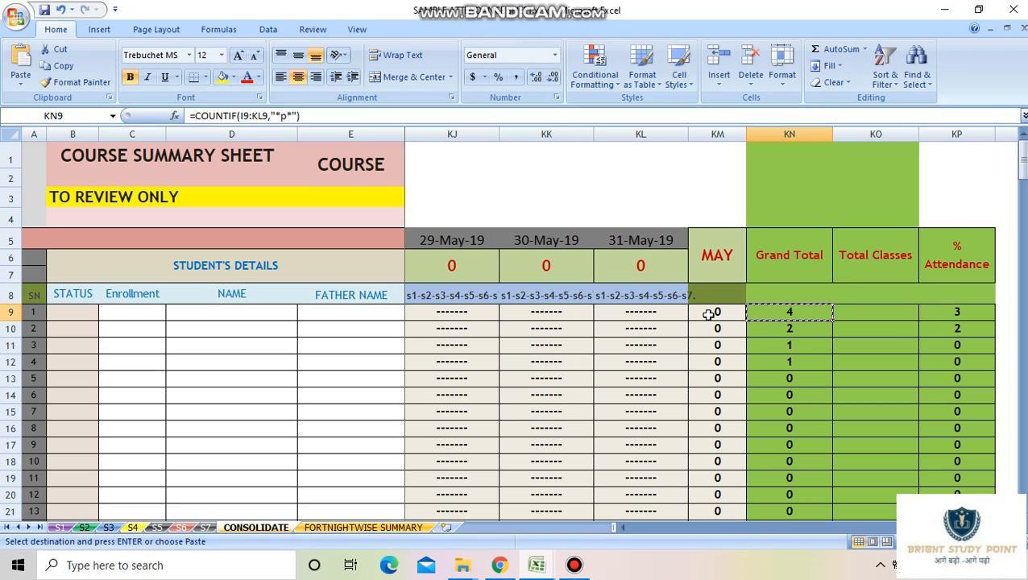
mouse_move(583, 576)
click(569, 481)
click(657, 107)
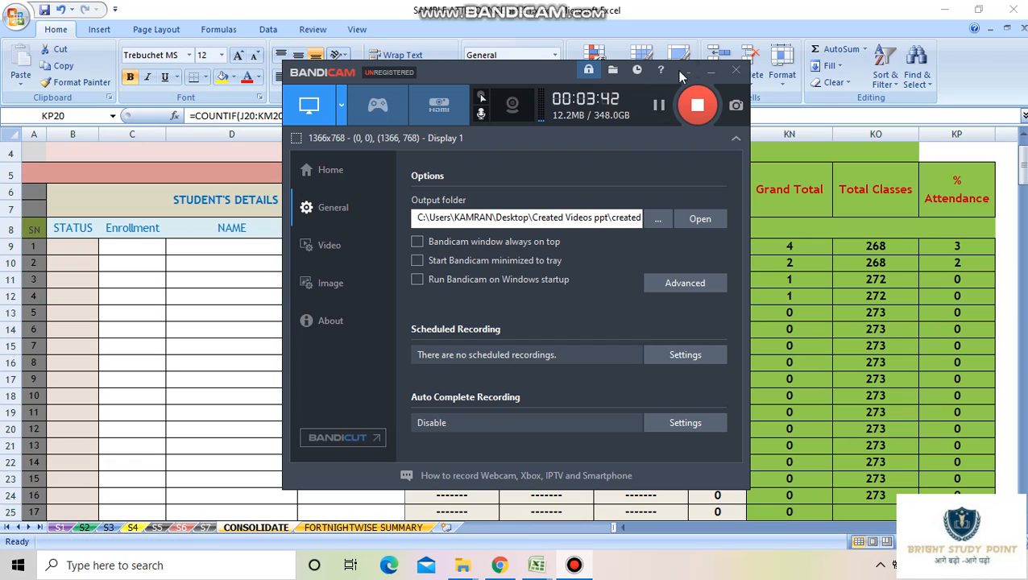
click(711, 72)
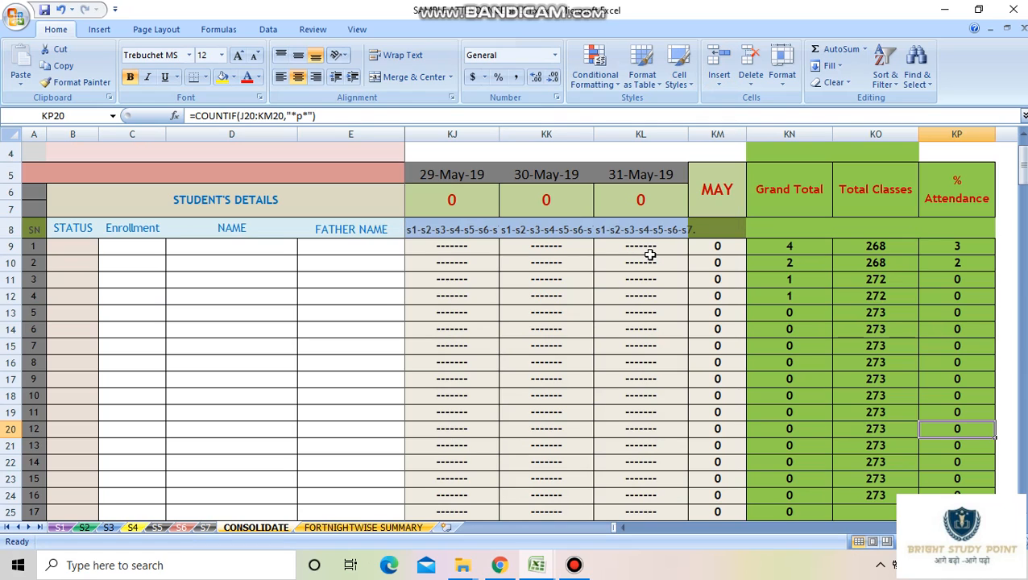
Change the first student's Total Classes formula in KO9 to =273-COUNTIF(I9:KL9,"-------")
click(864, 243)
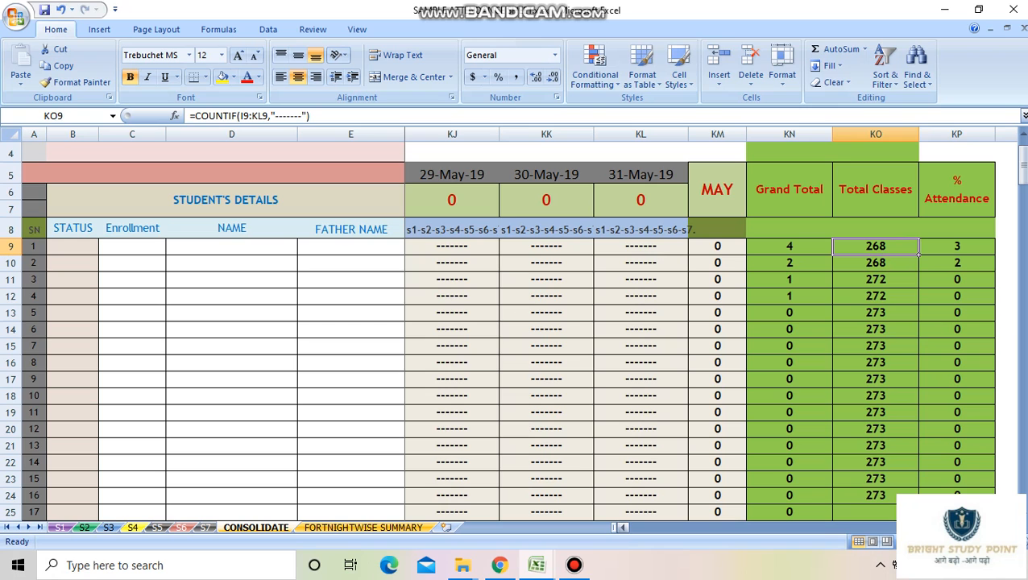
drag(984, 529, 989, 550)
drag(989, 528, 626, 563)
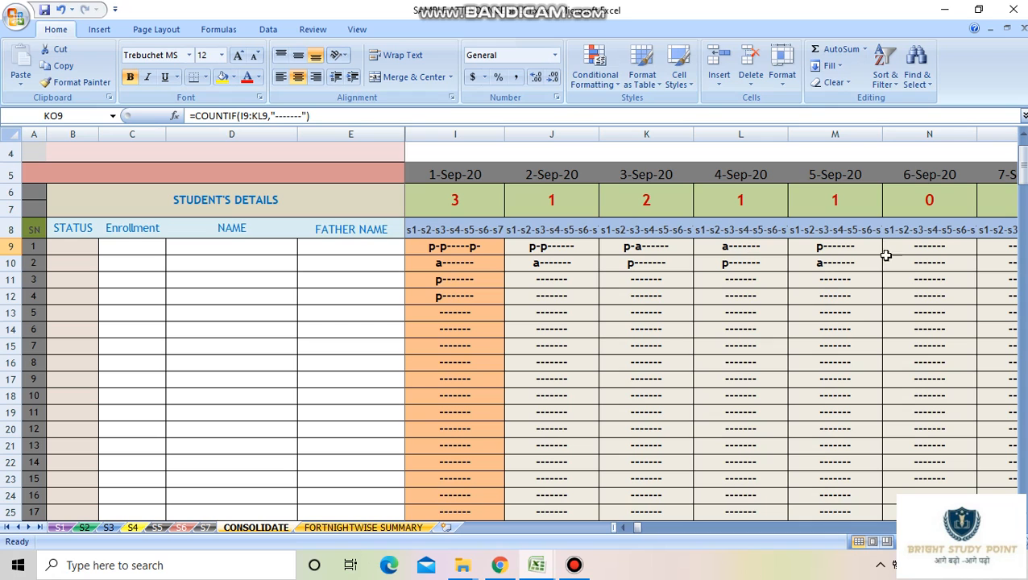
click(656, 528)
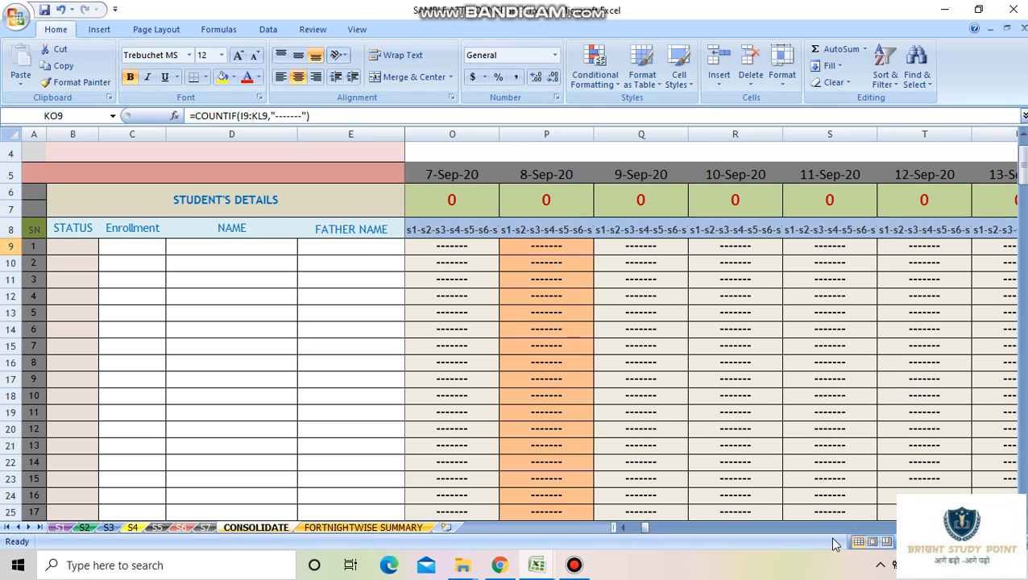
drag(642, 528, 902, 538)
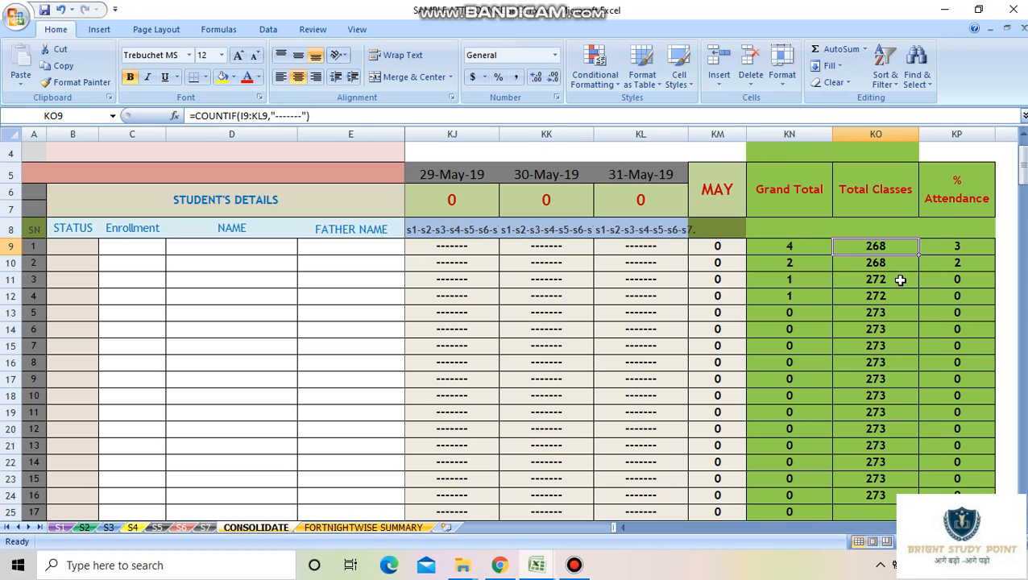
click(197, 118)
text(27)
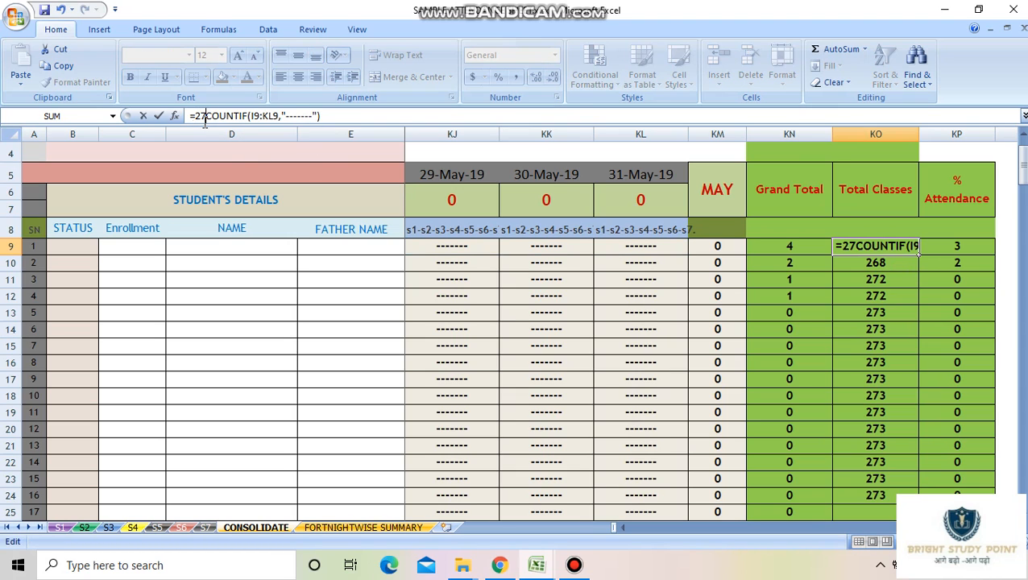
text(3-)
key(Return)
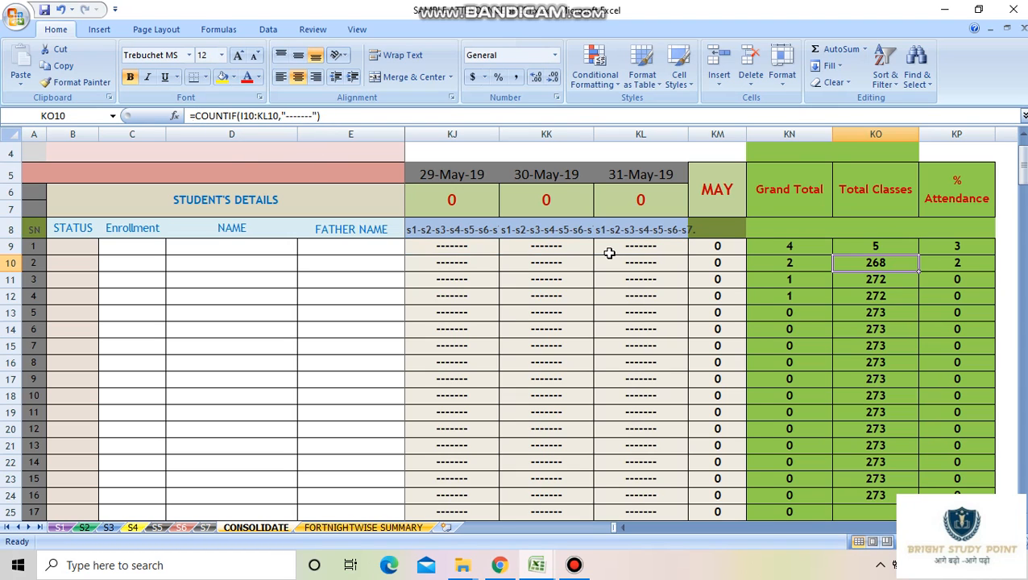
Fill the KO9 formula down the Total Classes column, continuing from KO24 through the remaining student rows
click(879, 247)
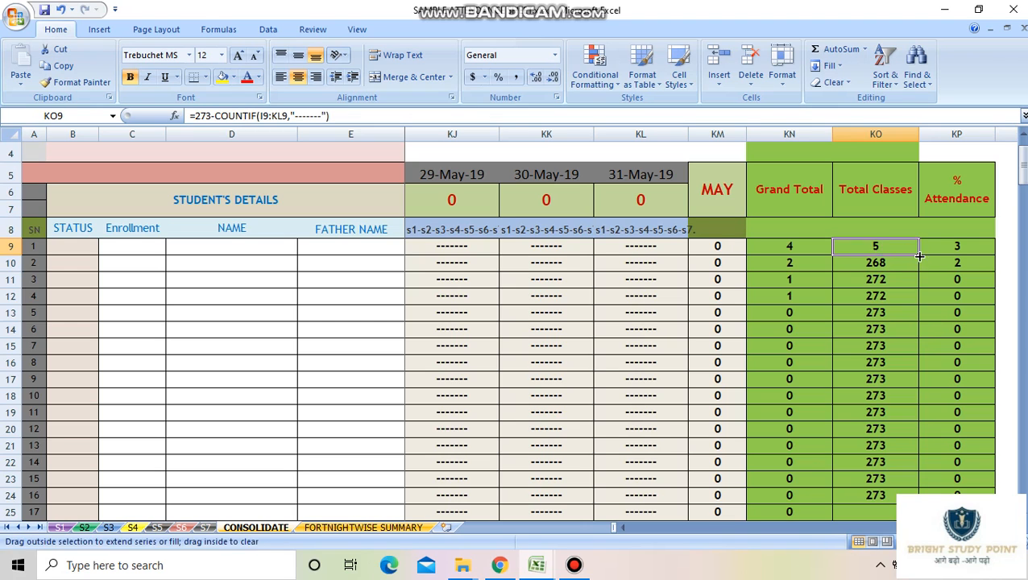
double_click(919, 254)
scroll(917, 401, down, 8)
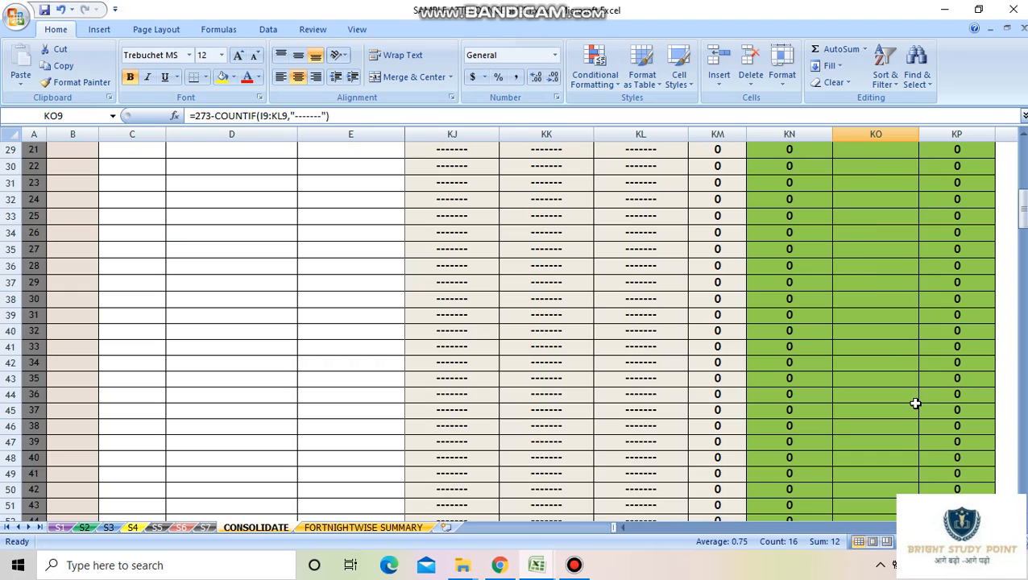
scroll(917, 403, up, 7)
click(881, 396)
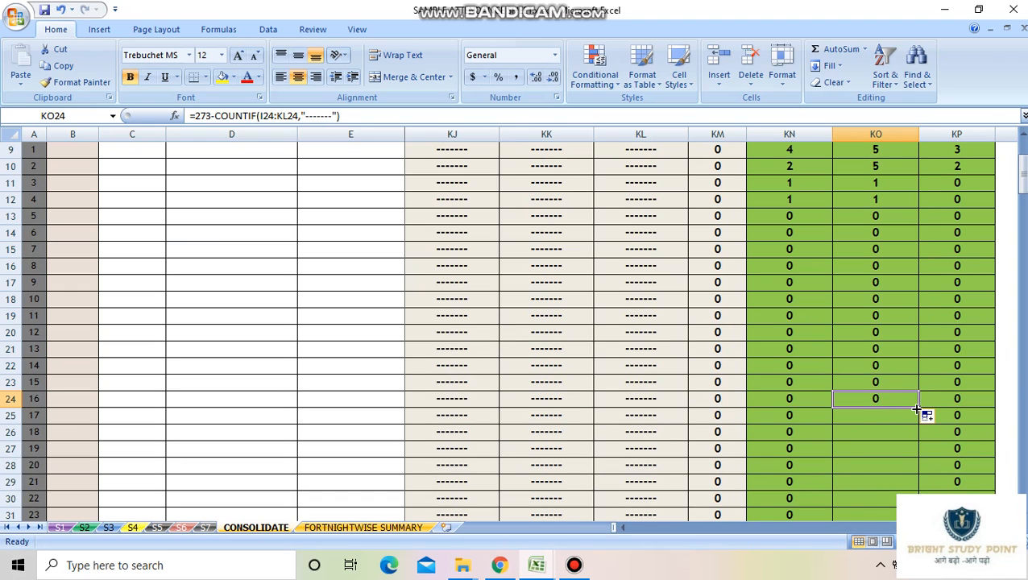
double_click(917, 410)
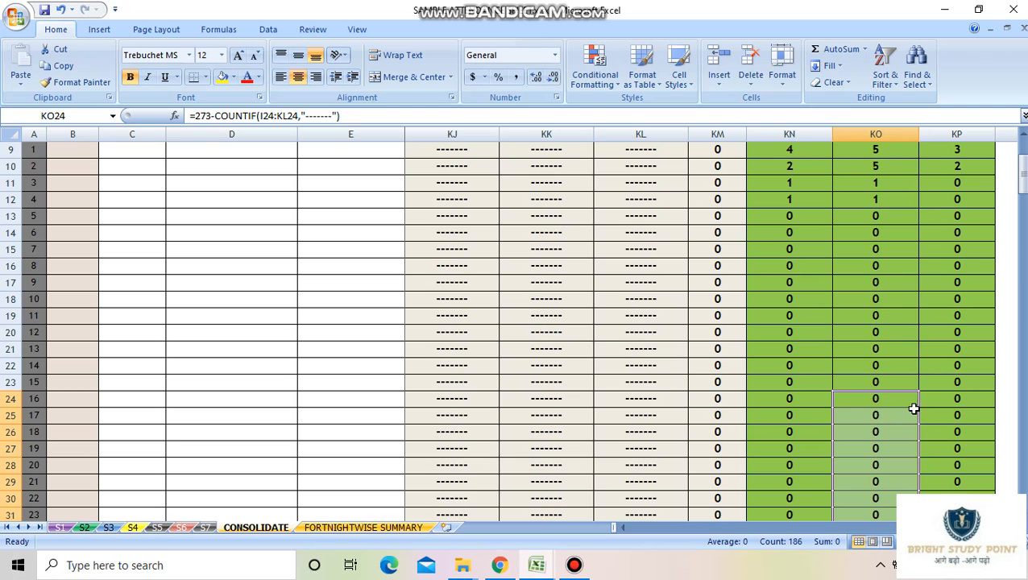
scroll(886, 427, down, 20)
scroll(891, 436, down, 20)
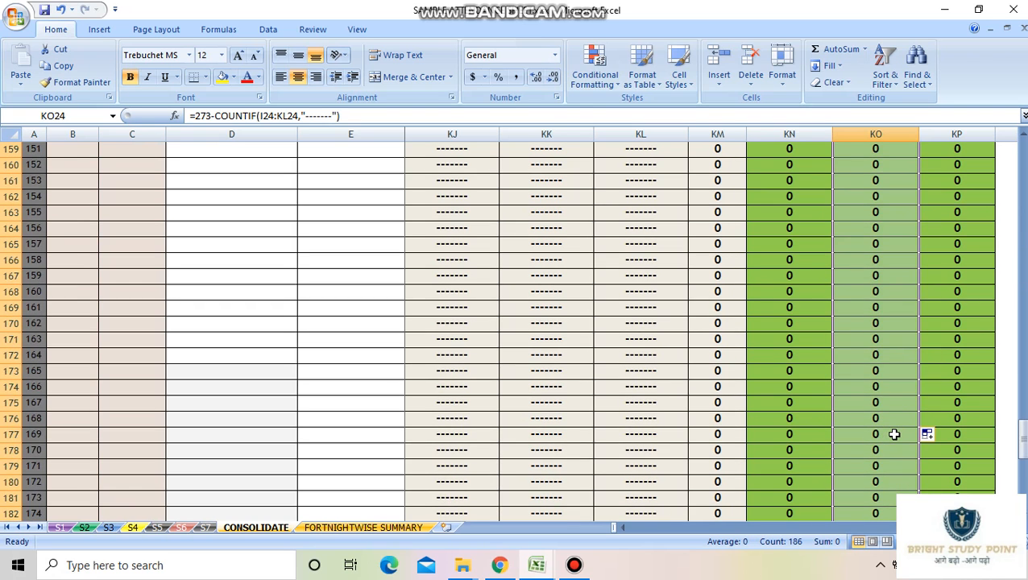
scroll(893, 438, up, 15)
scroll(894, 437, up, 20)
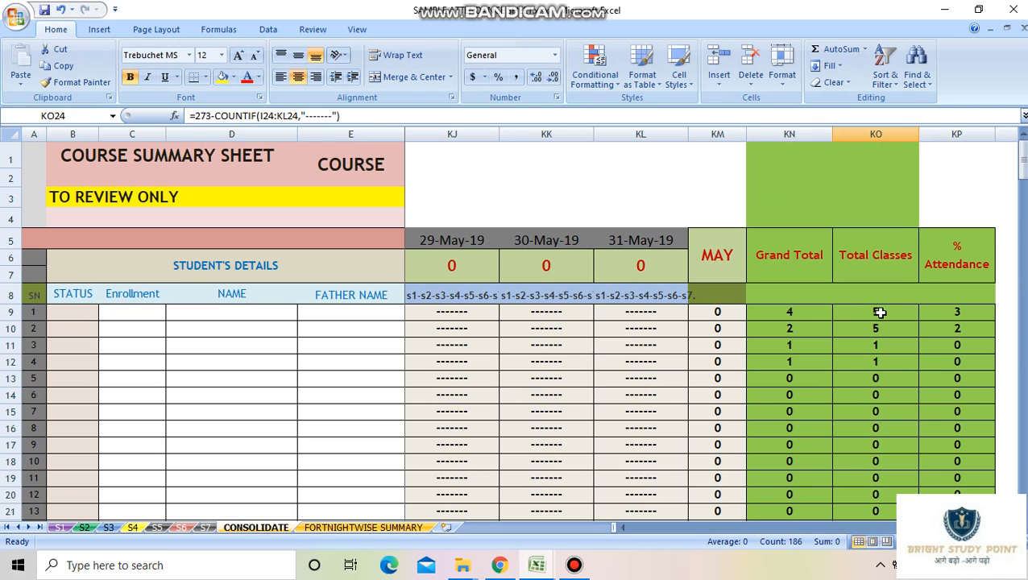
Replace the first student's % Attendance formula in KP9 with =KN9*100/KO9
click(878, 312)
click(947, 316)
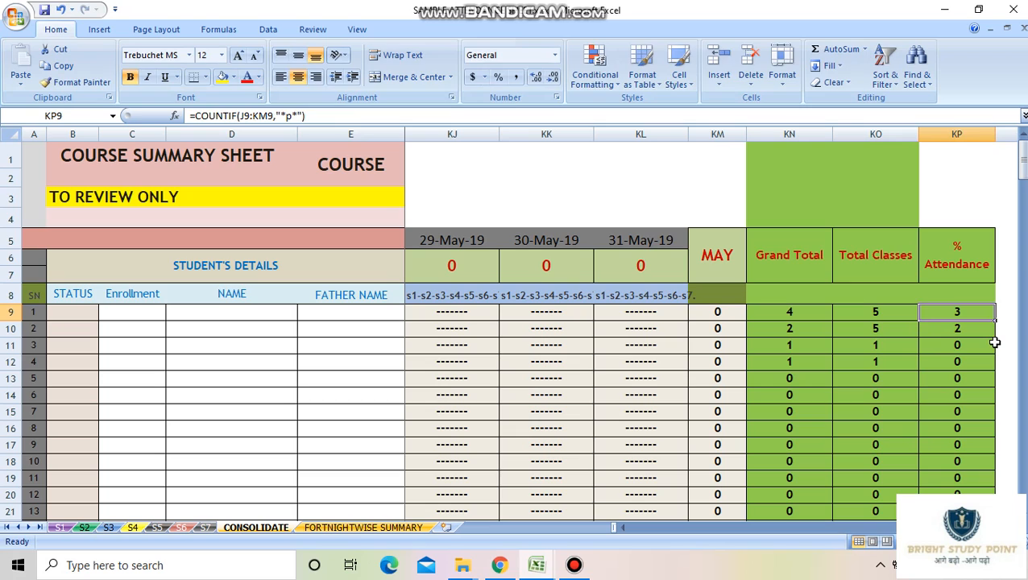
text(=)
click(802, 318)
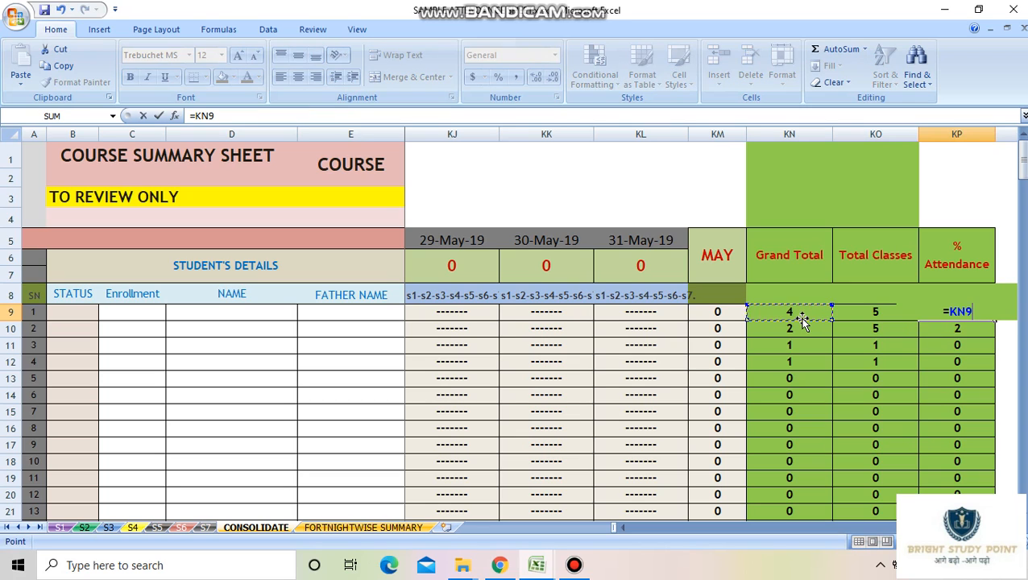
text(/)
click(873, 314)
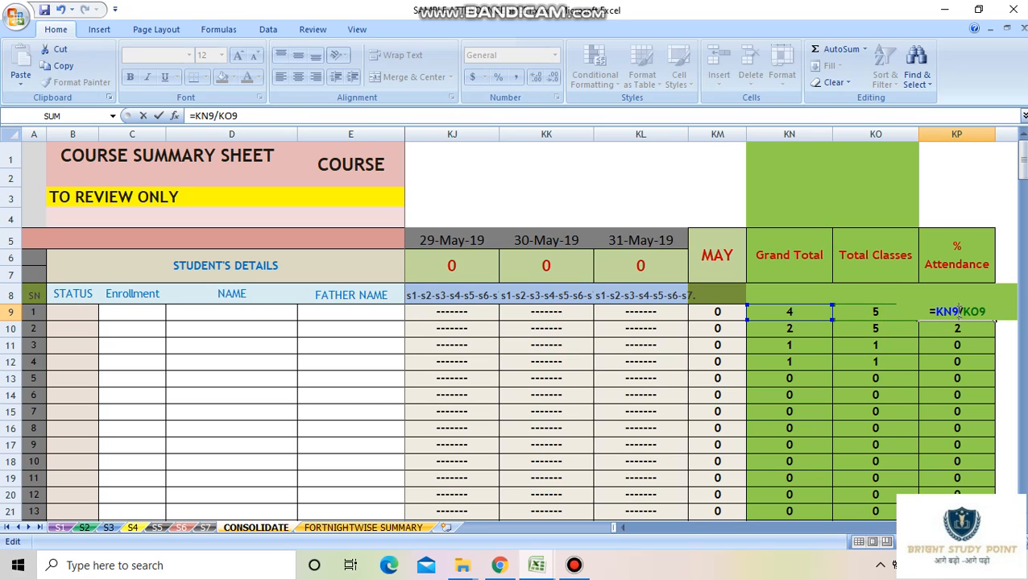
text(*100)
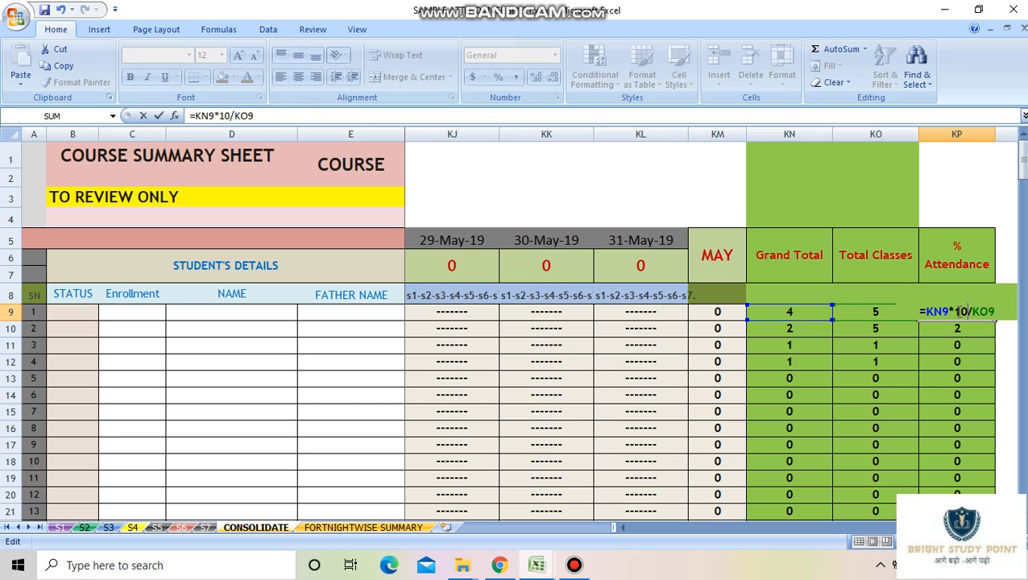
key(Return)
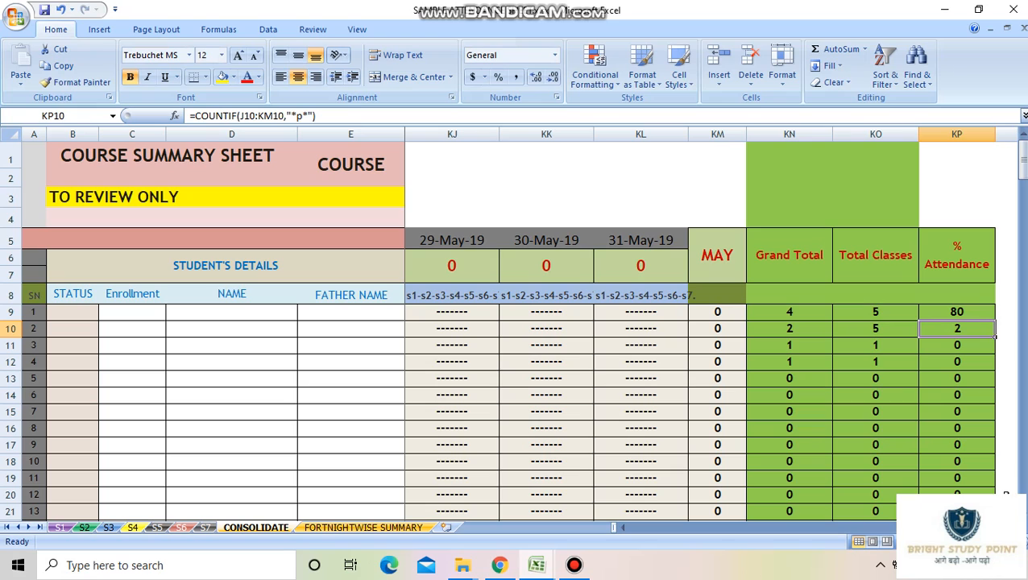
Fill the KP9 percentage formula down the % Attendance column and check the remaining student rows
click(972, 312)
click(997, 322)
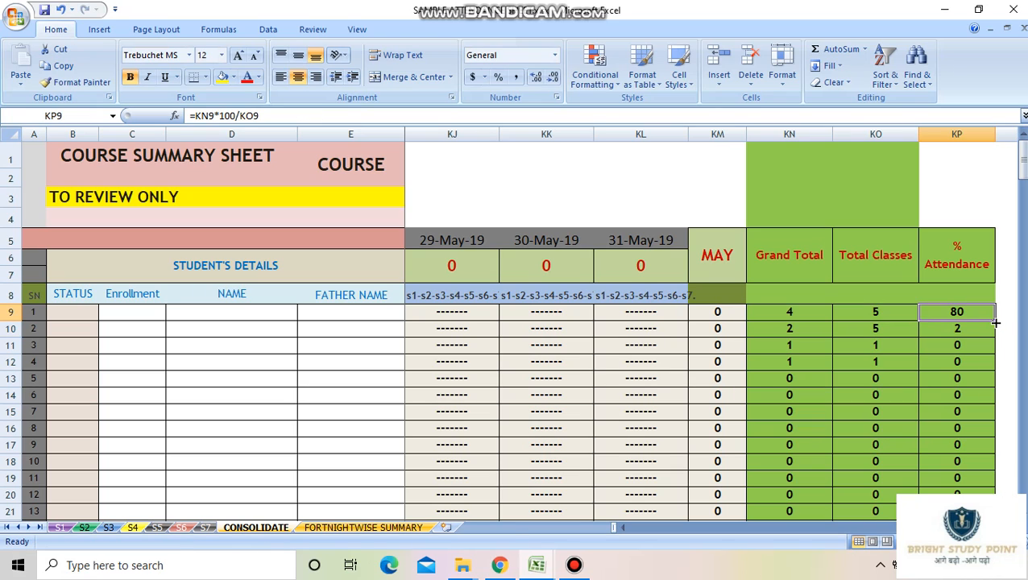
double_click(995, 323)
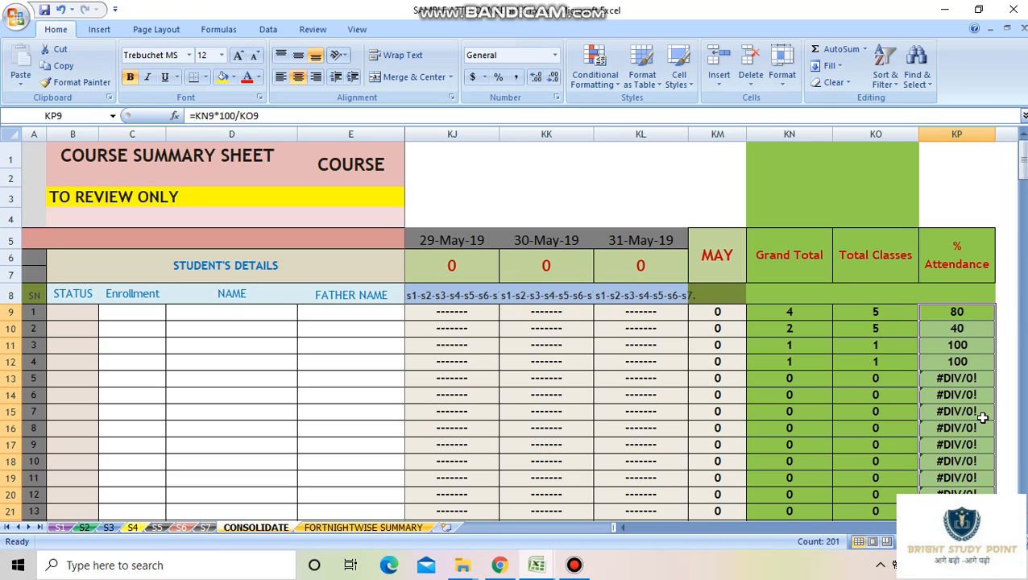
scroll(984, 418, down, 20)
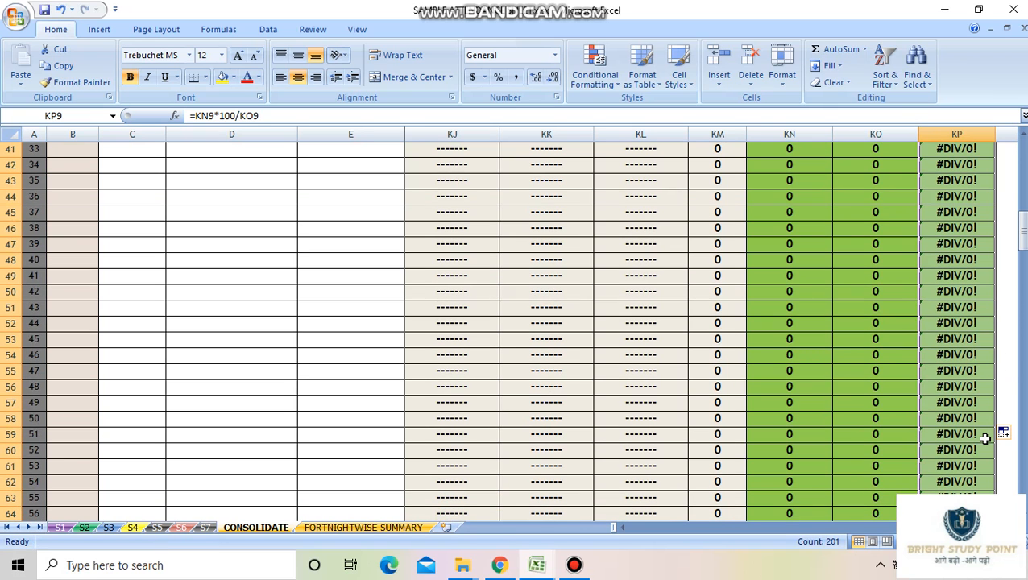
scroll(984, 437, down, 20)
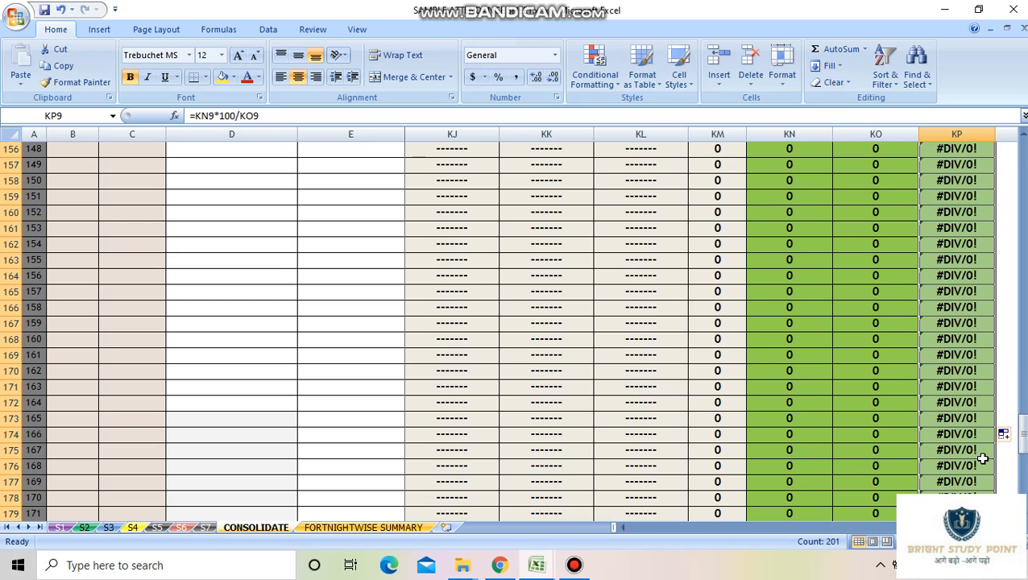
scroll(983, 467, down, 10)
scroll(983, 467, up, 20)
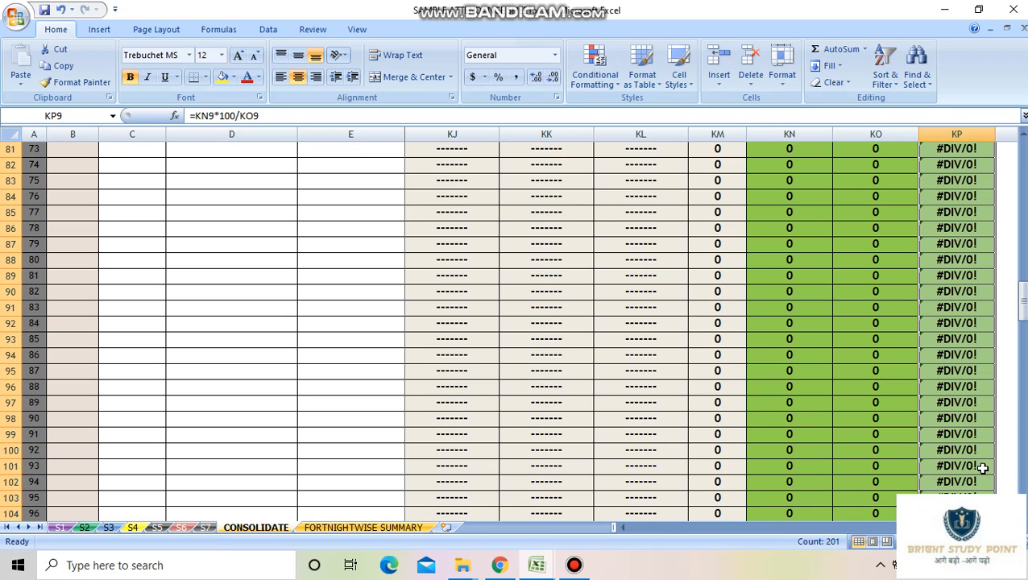
scroll(983, 467, up, 7)
Wrap the first student's % Attendance formula in KP9 as =IFERROR(KN9*100/KO9,"")
click(950, 312)
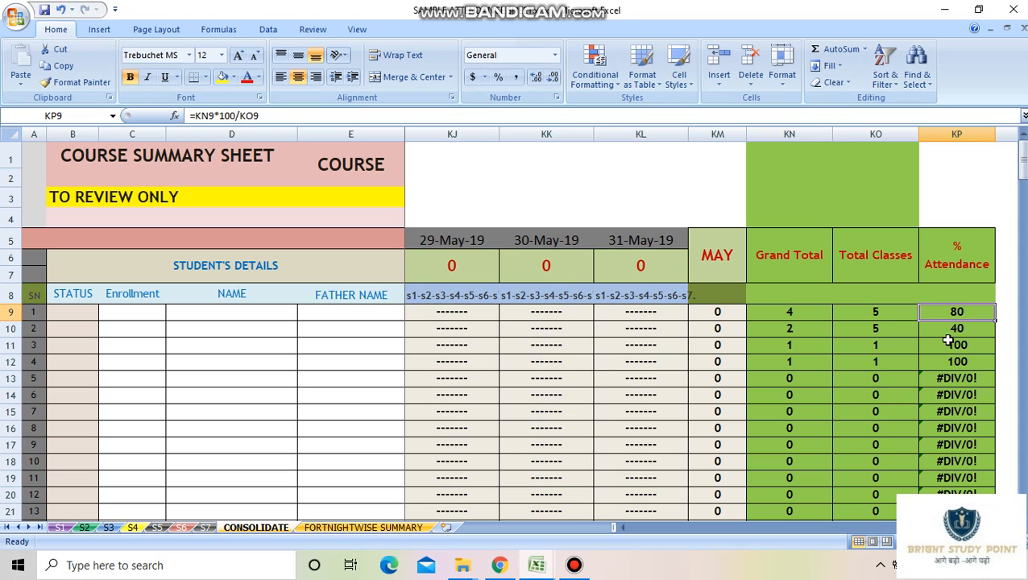
click(199, 115)
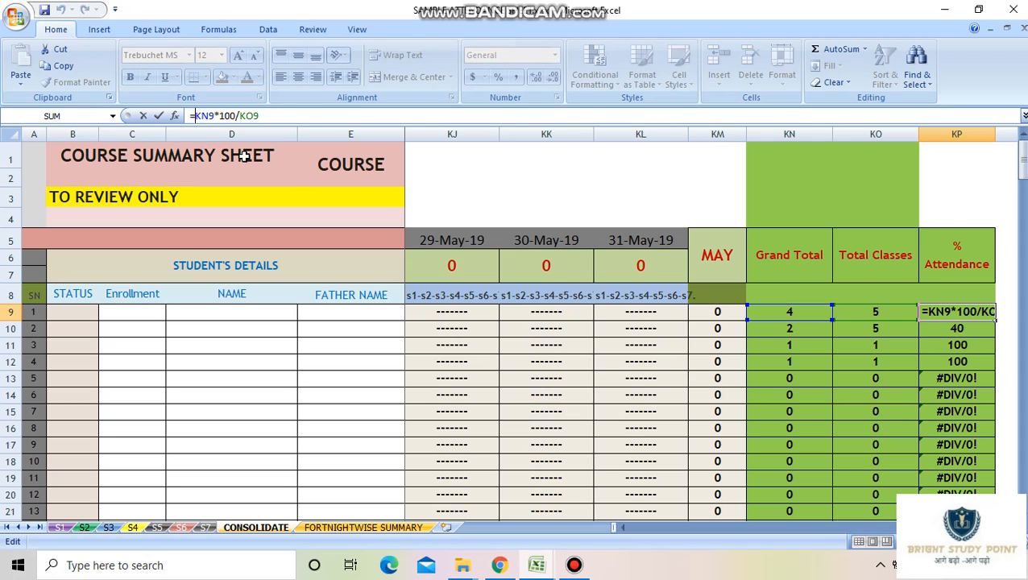
text(if)
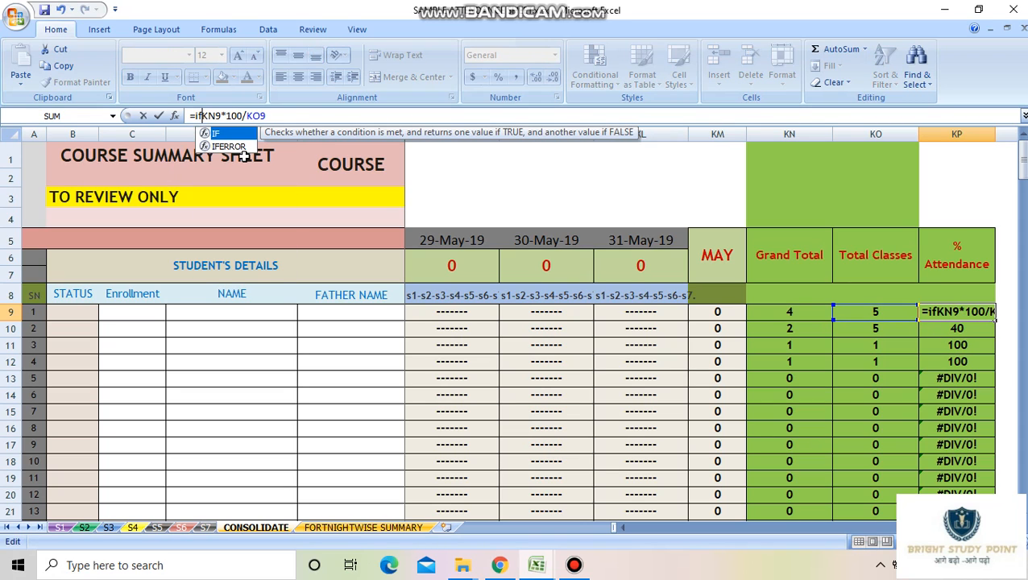
text(error()
key(End)
text(,""))
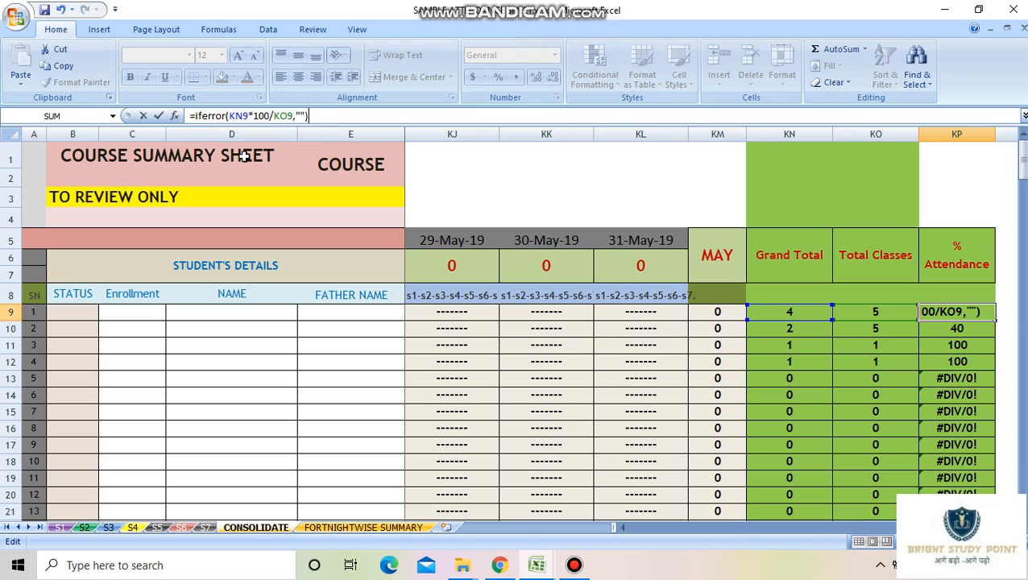
key(Return)
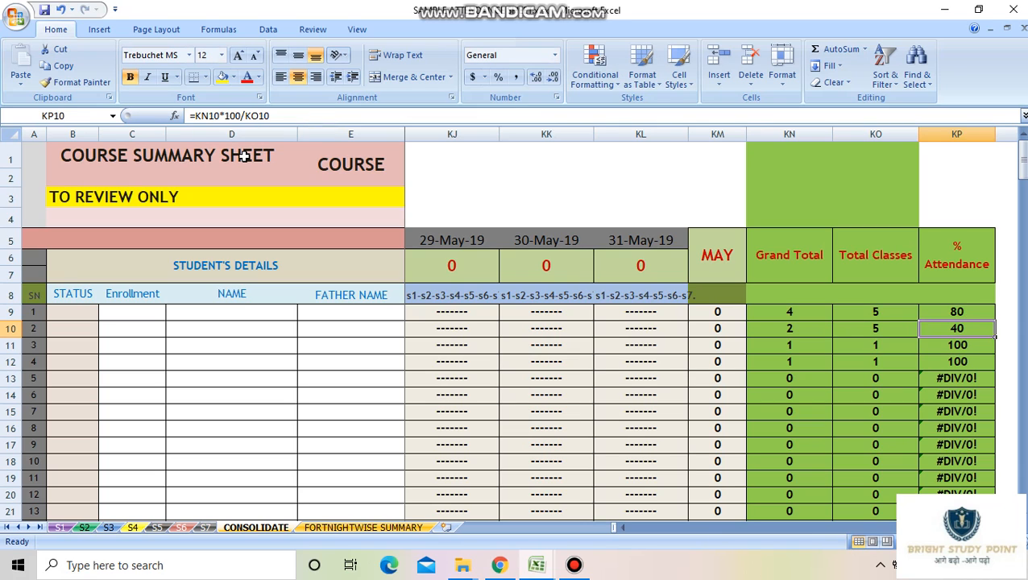
Fill the KP9 IFERROR formula down the % Attendance column and check it through the last student rows
click(963, 311)
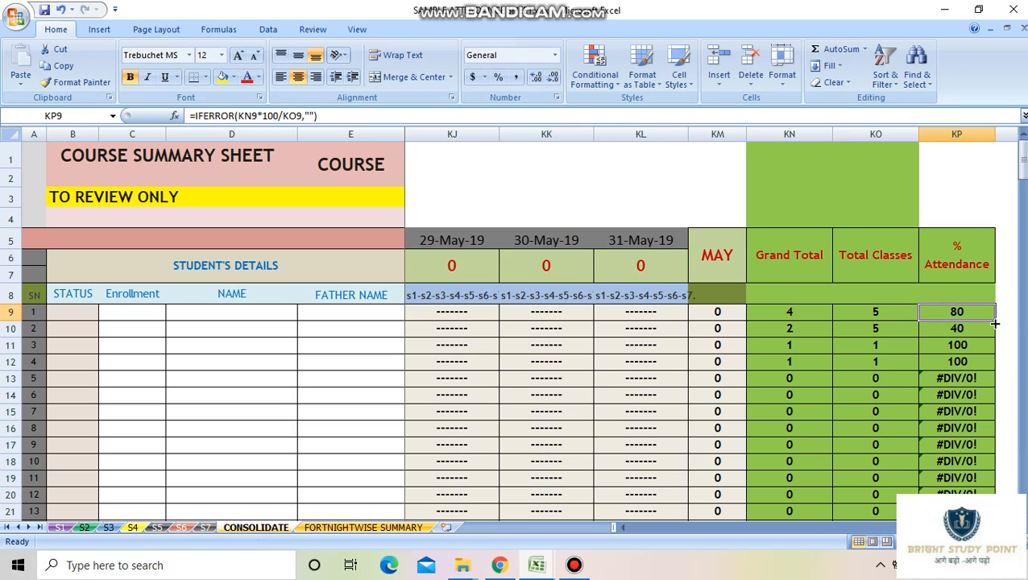
double_click(994, 322)
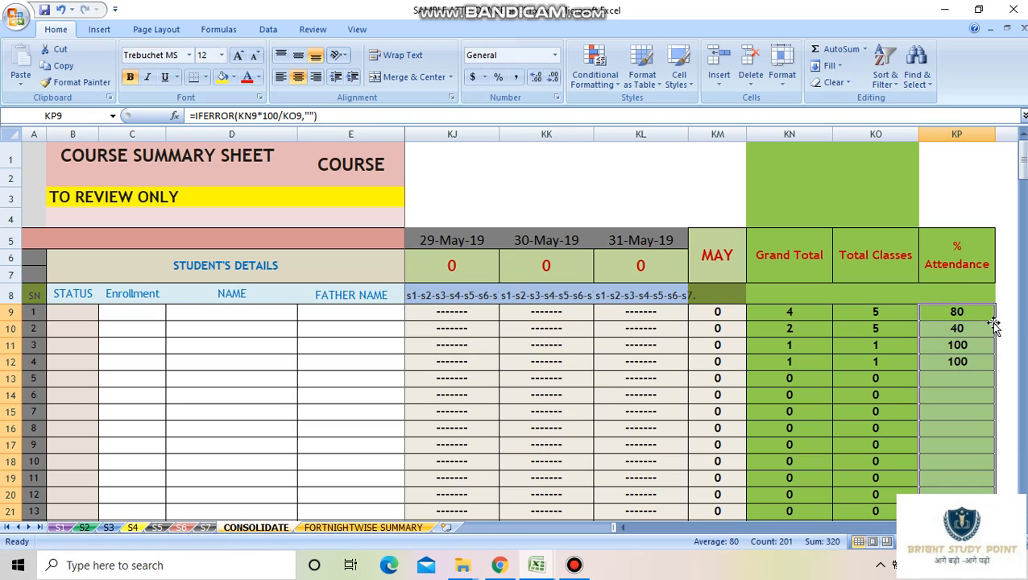
click(974, 475)
scroll(980, 482, down, 8)
scroll(980, 482, up, 8)
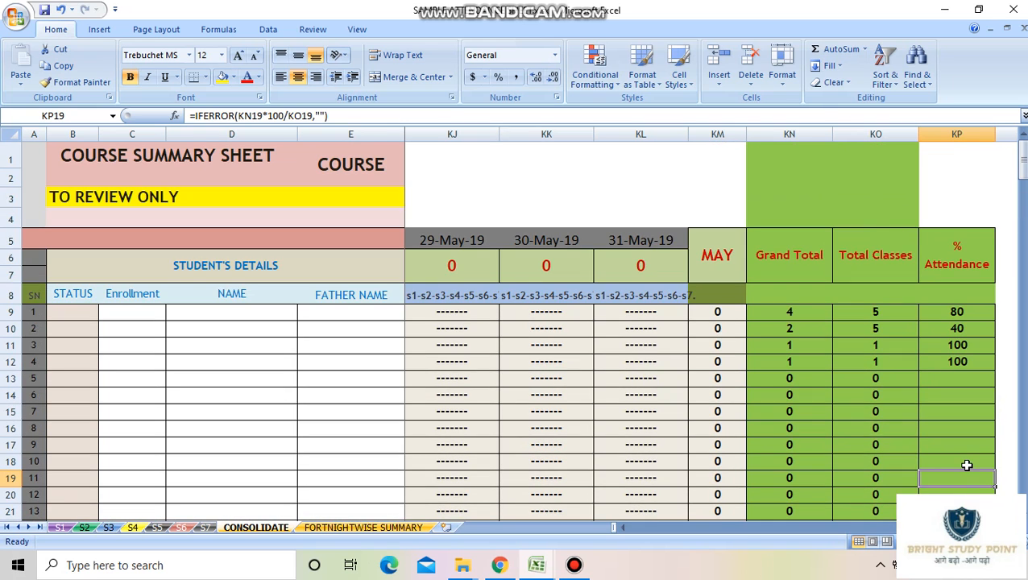
scroll(979, 482, down, 20)
scroll(979, 482, down, 20)
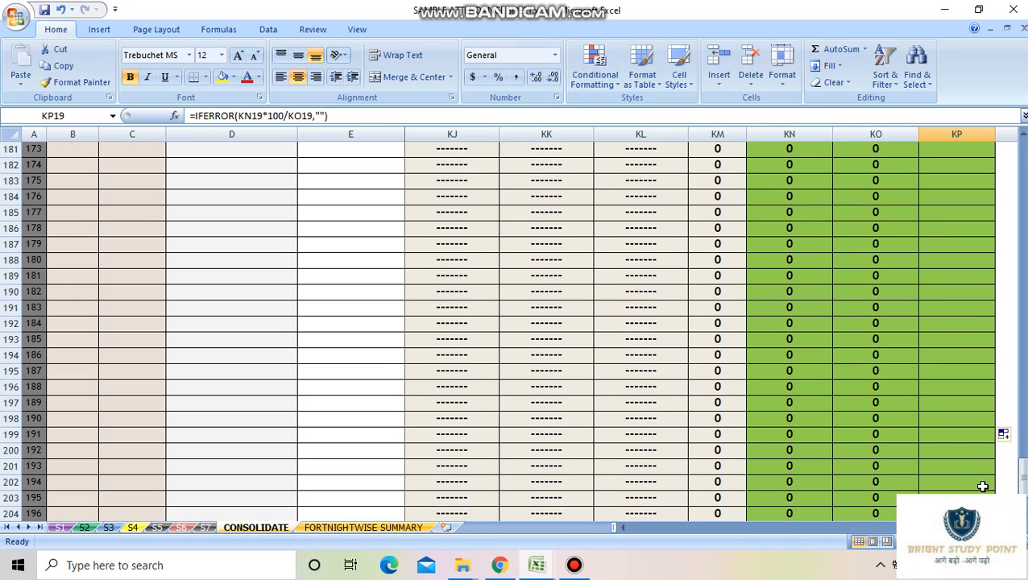
scroll(983, 486, up, 10)
scroll(982, 487, up, 20)
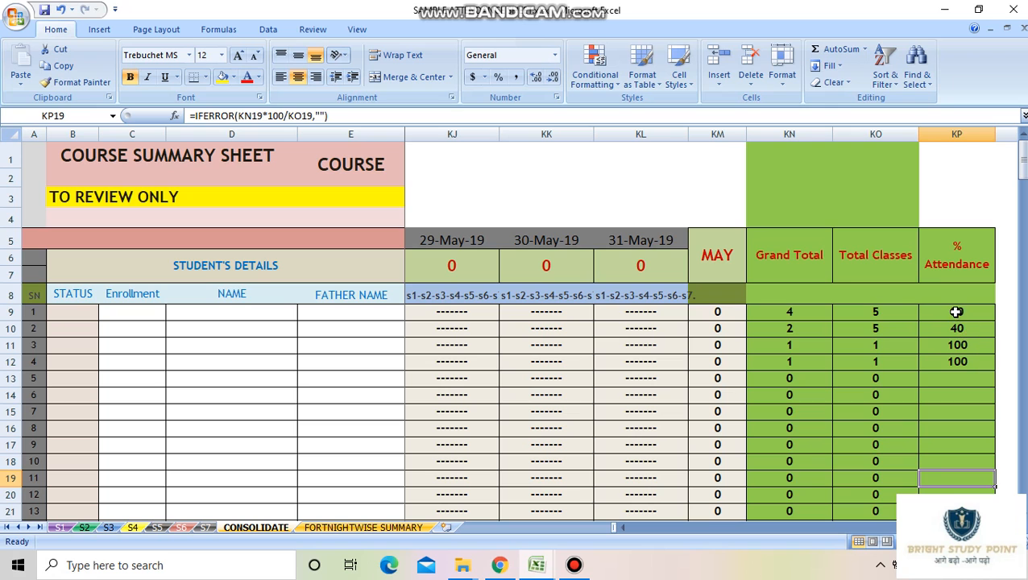
Examine the daily attendance entries of the first students in the early September date columns, starting at 1-Sep-20
click(965, 345)
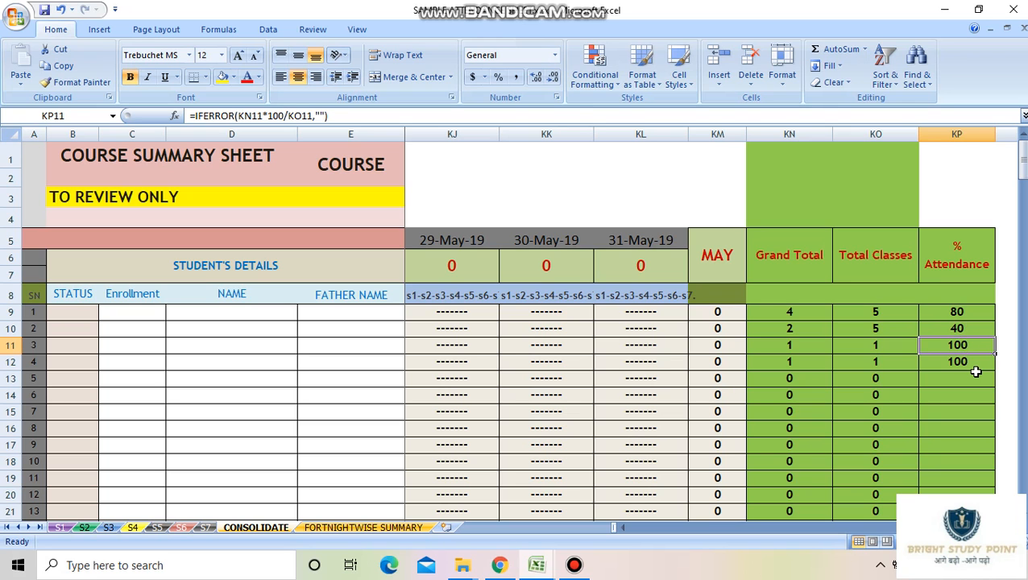
key(Left)
key(Left)
key(Left)
key(Left)
key(Left)
key(Left)
key(Left)
key(Left)
key(Left)
key(Left)
key(Left)
key(Left)
key(Left)
key(Left)
key(Left)
key(Left)
key(Left)
key(Left)
key(Left)
key(Left)
key(Left)
key(Left)
key(Left)
key(Left)
key(Left)
key(Left)
key(Left)
key(Left)
key(Left)
key(Left)
key(Left)
key(Left)
key(Left)
key(Left)
key(Left)
key(Left)
key(Left)
key(Left)
key(Left)
key(Left)
key(Left)
key(Left)
key(Left)
key(Left)
key(Left)
key(Left)
key(Left)
key(Left)
key(Left)
key(Left)
key(Left)
key(Left)
key(Left)
key(Left)
key(Left)
key(Left)
key(Left)
key(Left)
key(Left)
key(Left)
key(Left)
key(Left)
key(Left)
key(Left)
key(Left)
key(Left)
key(Left)
key(Left)
key(Left)
key(Left)
key(Left)
key(Left)
key(Left)
key(Left)
key(Left)
key(Left)
key(Left)
key(Left)
key(Left)
key(Left)
key(Left)
key(Left)
key(Left)
key(Left)
key(Left)
key(Left)
key(Left)
key(Left)
key(Left)
key(Left)
key(Left)
key(Left)
key(Left)
key(Left)
key(Left)
key(Left)
key(Left)
key(Left)
key(Left)
key(Left)
key(Right)
key(Right)
key(Right)
key(Right)
key(Right)
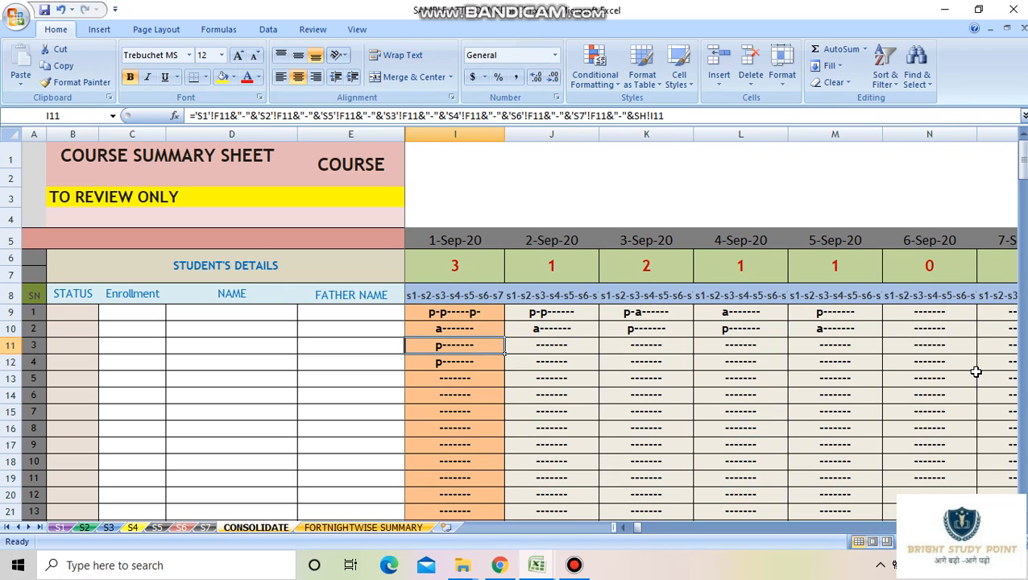
key(Right)
key(Up)
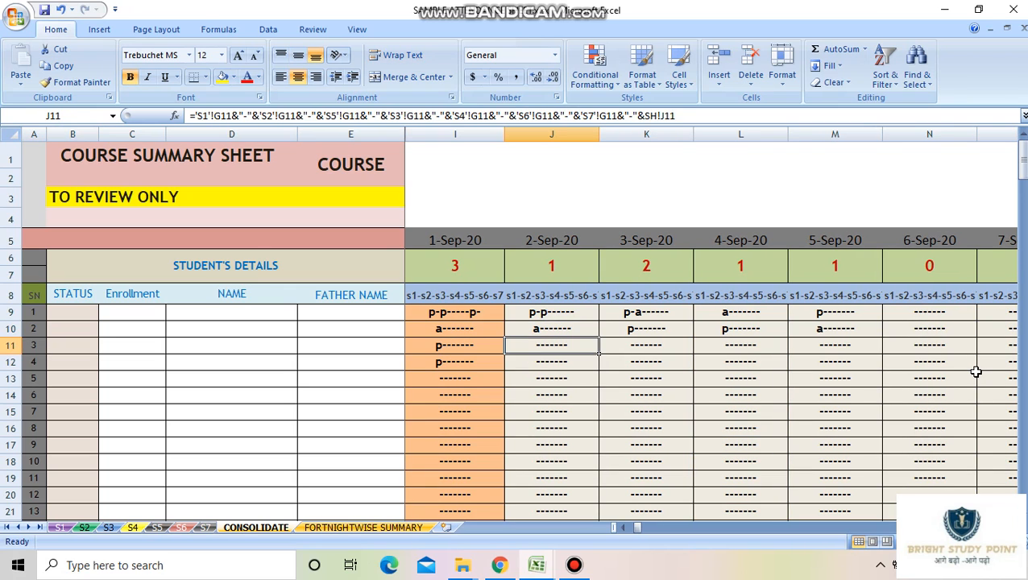
Review the first student's row across the daily date columns and monthly totals, from September through to the % Attendance column
key(Right)
key(Up)
key(Right)
key(Right)
key(Right)
key(Right)
key(Right)
key(Right)
key(Right)
key(Right)
key(Right)
key(Right)
key(Right)
key(Right)
key(Right)
key(Right)
key(Right)
key(Right)
key(Right)
key(Right)
key(Right)
key(Right)
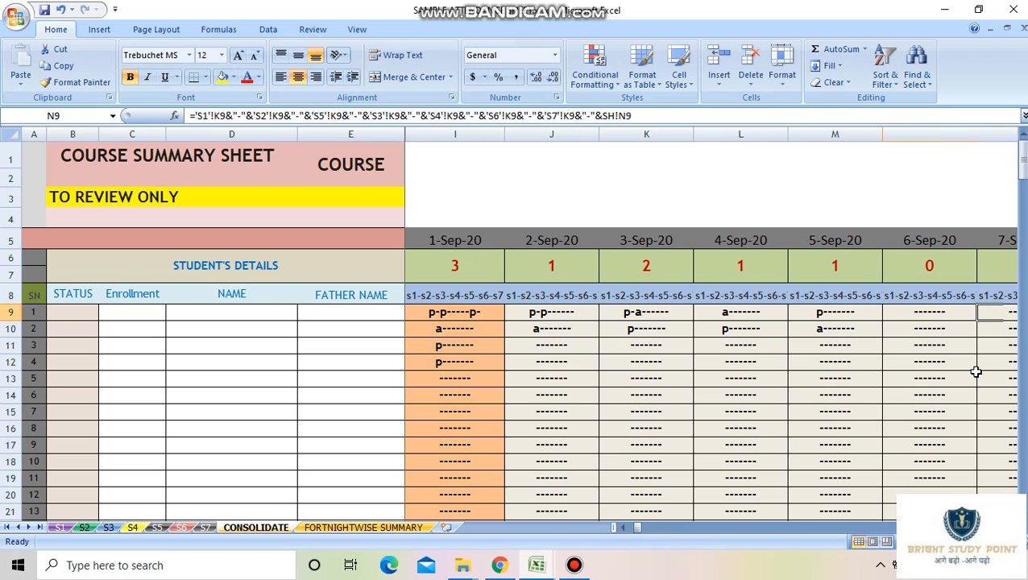
key(Right)
key(Right)
key(Right)
key(Right)
key(Right)
key(Right)
key(Right)
key(Right)
key(Right)
key(Right)
key(Right)
key(Right)
key(Right)
key(Right)
key(Right)
key(Right)
key(Right)
key(Right)
key(Right)
key(Right)
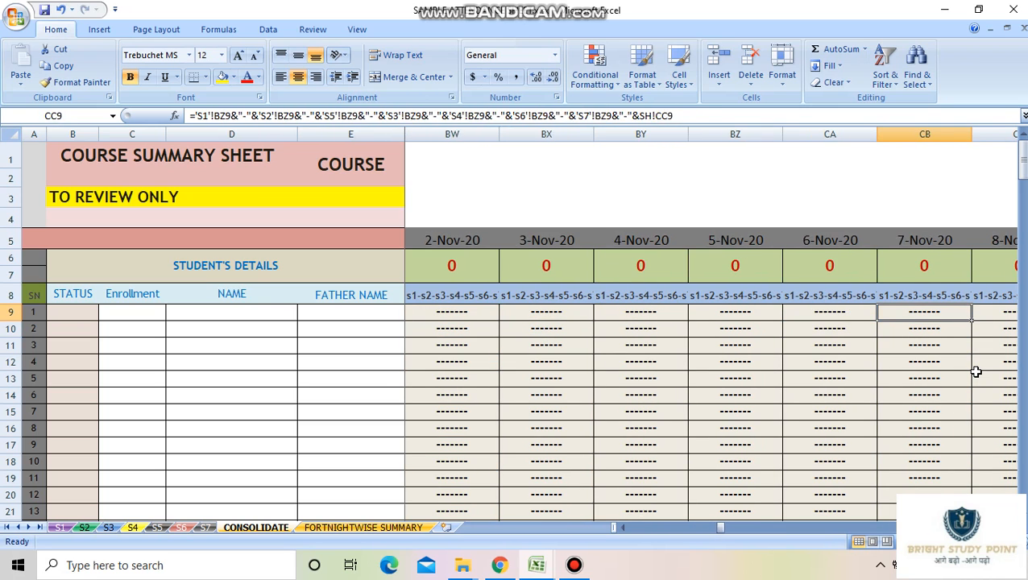
key(Right)
key(Right)
key(Right)
key(Right)
key(Right)
key(Right)
key(Right)
key(Right)
key(Right)
key(Right)
key(Right)
key(Right)
key(Right)
key(Right)
key(Right)
key(Right)
key(Right)
key(Right)
key(Right)
key(Right)
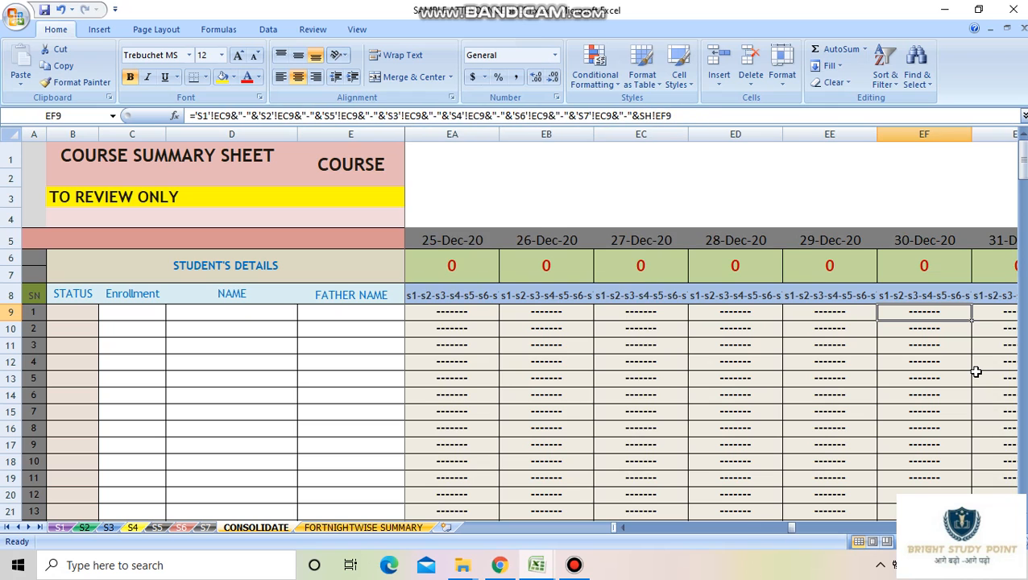
key(Right)
key(Right)
key(Right)
key(Right)
key(Right)
key(Right)
key(Right)
key(Right)
key(Right)
key(Right)
key(Right)
key(Right)
key(Right)
key(Right)
key(Right)
key(Right)
key(Right)
key(Right)
key(Right)
key(Right)
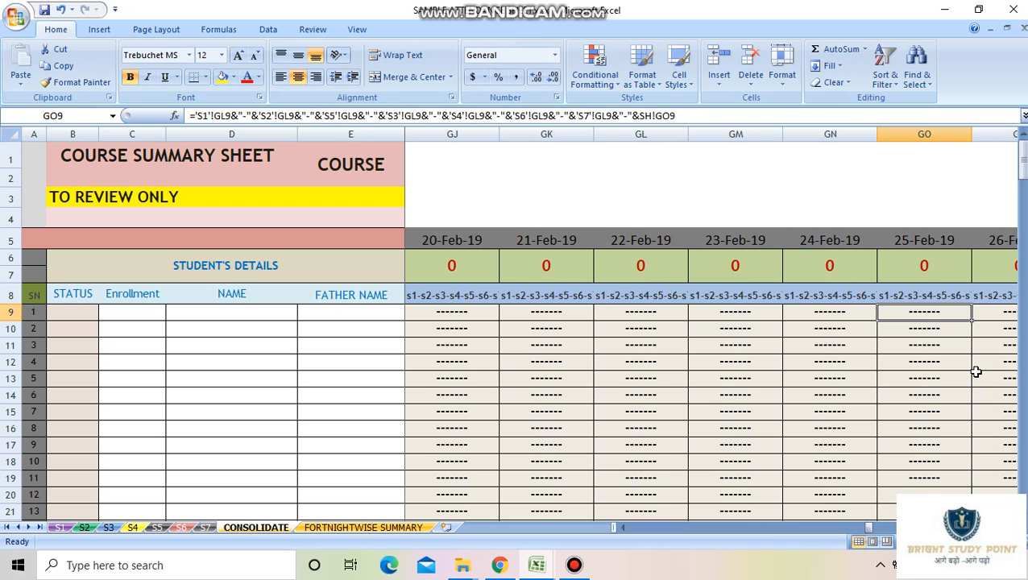
key(Right)
key(Right)
key(Right)
key(Right)
key(Right)
key(Right)
key(Right)
key(Right)
key(Right)
key(Right)
key(Right)
key(Right)
key(Right)
key(Right)
key(Right)
key(Right)
key(Right)
key(Right)
key(Right)
key(Right)
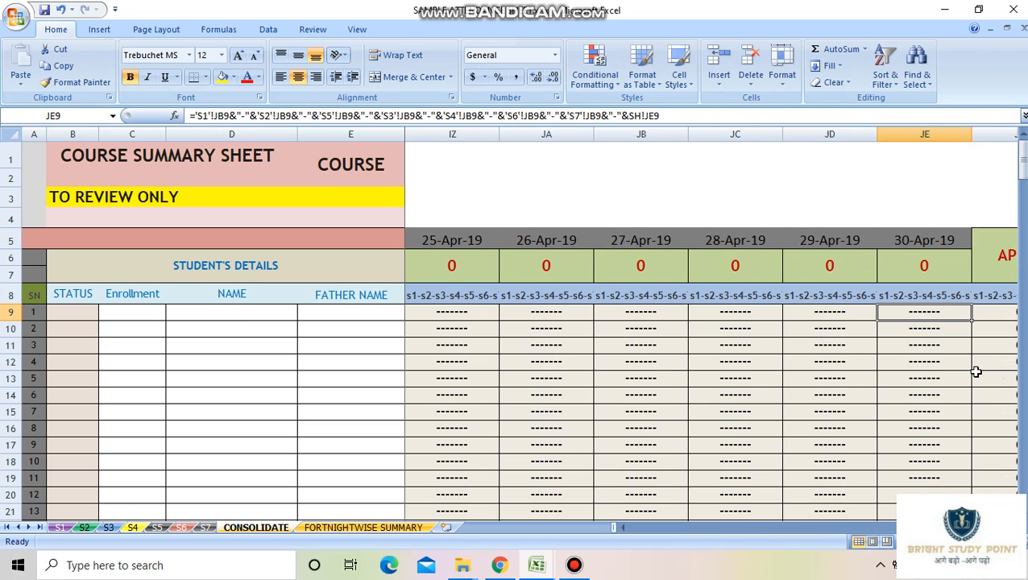
key(Right)
key(Right)
key(Right)
key(Right)
key(Right)
key(Right)
key(Right)
key(Right)
key(Right)
key(Right)
key(Right)
key(Right)
key(Right)
key(Right)
key(Right)
key(Right)
key(Right)
key(Right)
key(Right)
key(Right)
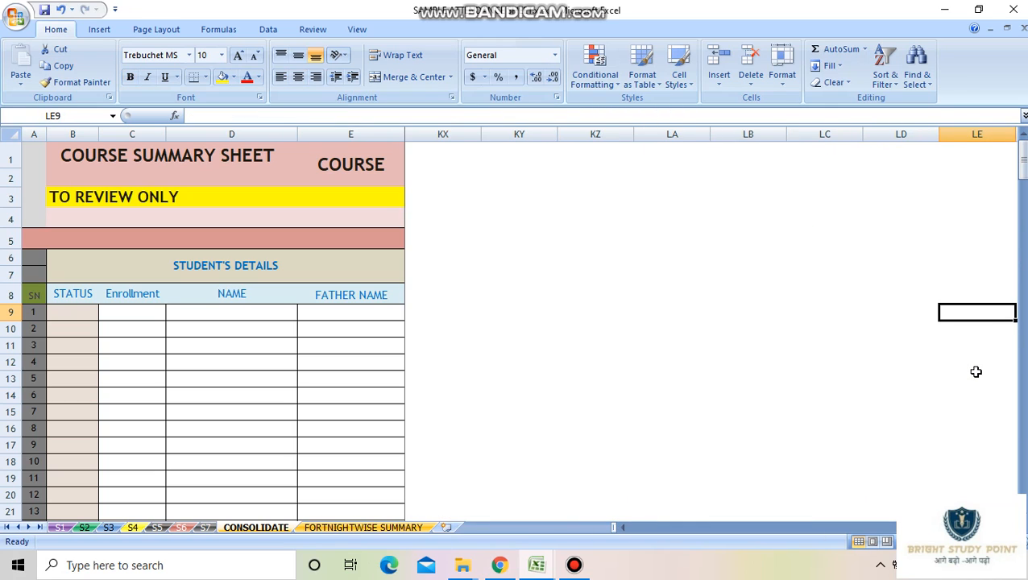
key(Left)
key(Left)
key(Left)
key(Left)
key(Left)
key(Left)
key(Left)
key(Left)
key(Left)
key(Left)
key(Left)
key(Left)
key(Left)
key(Left)
key(Left)
key(Left)
key(Left)
key(Right)
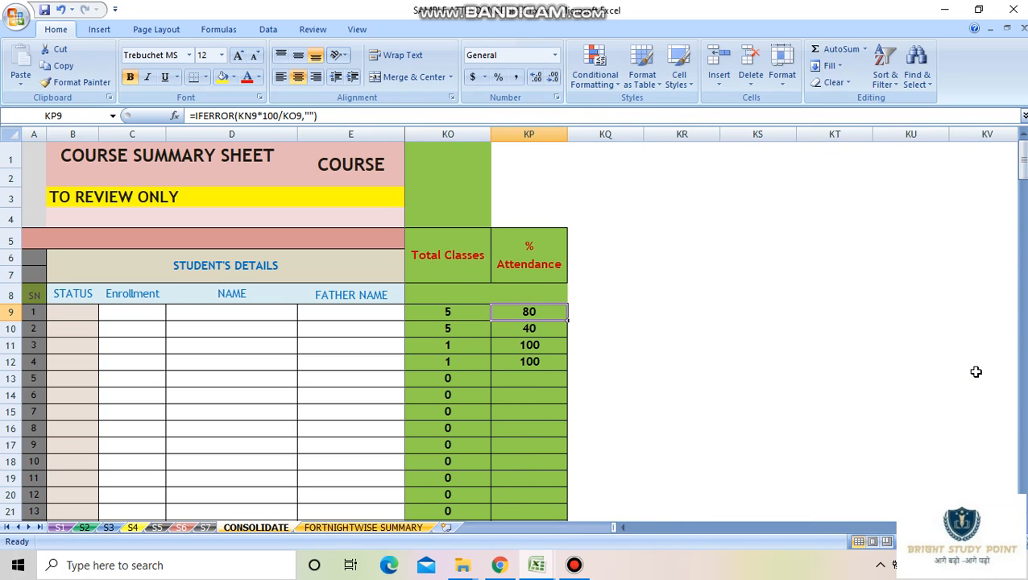
Compare the % Attendance results of the first students with their Grand Total and Total Classes values
key(Down)
key(Down)
key(Up)
key(Up)
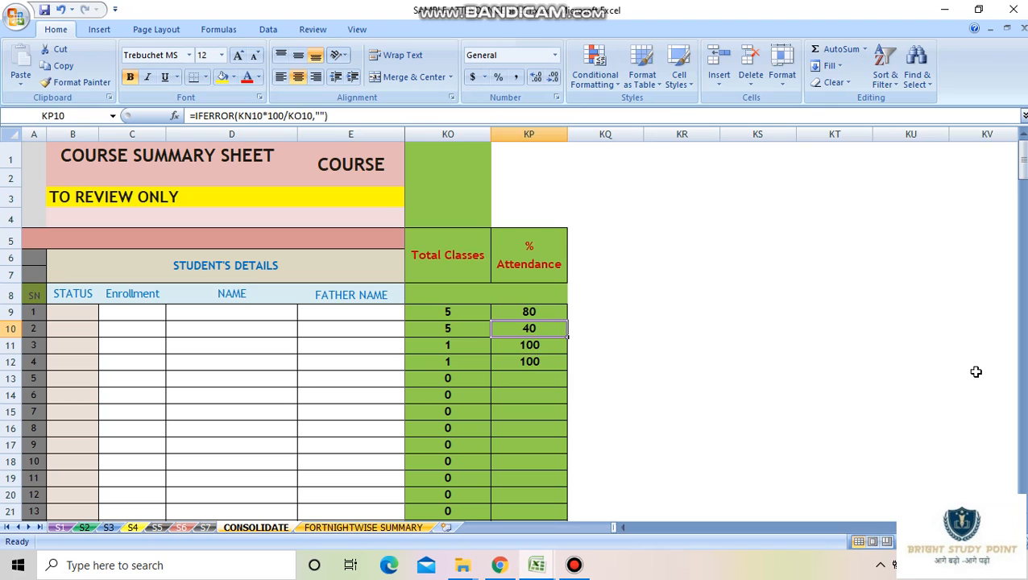
key(Left)
key(Left)
key(Left)
key(Right)
key(Right)
key(Right)
key(Right)
key(Left)
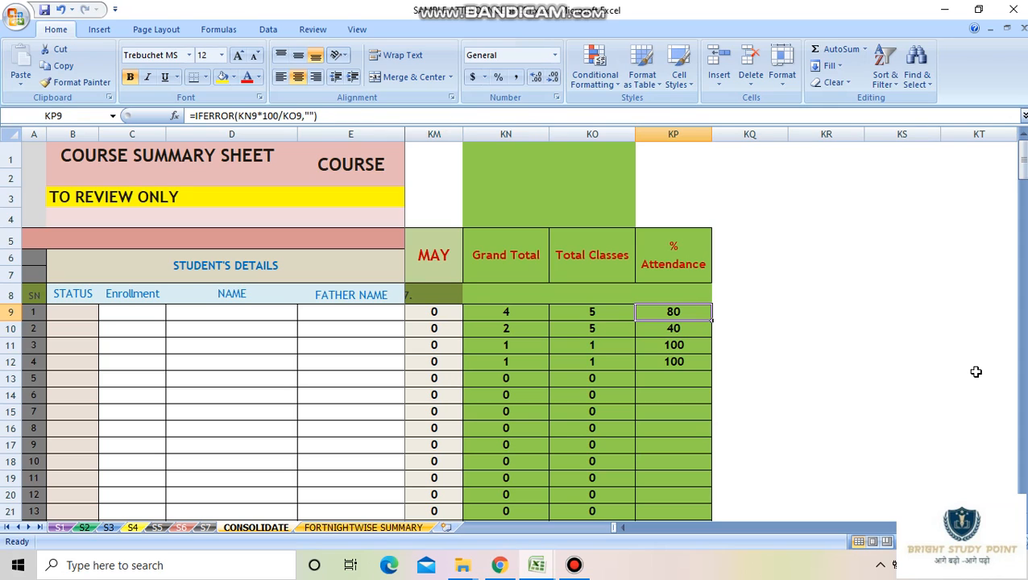
key(Right)
key(Down)
key(Down)
key(Down)
key(Up)
key(Up)
key(Up)
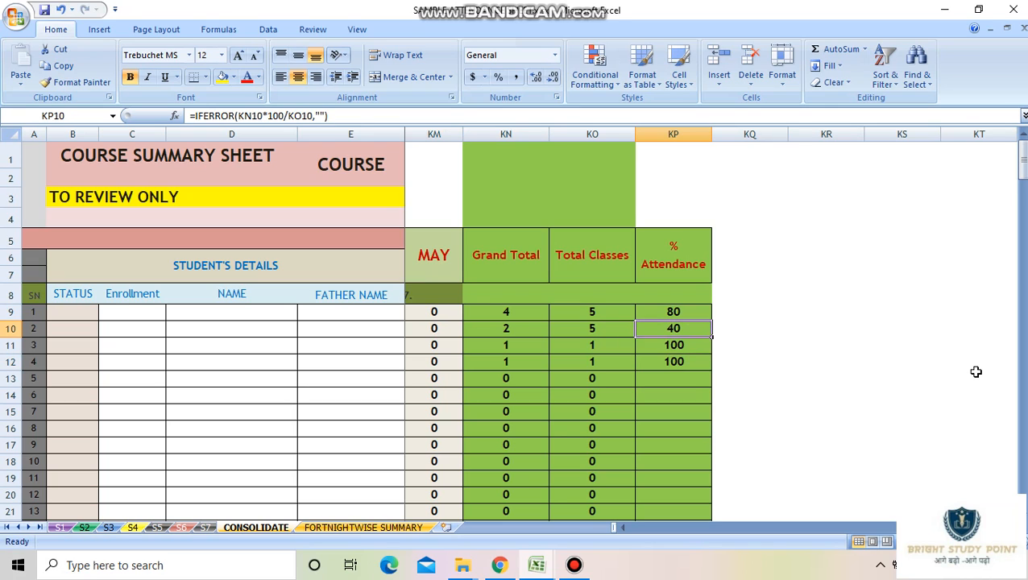
Inspect the first student's row formulas across the last May date, MAY, Grand Total, Total Classes and % Attendance columns
key(Left)
key(Left)
key(Left)
key(Left)
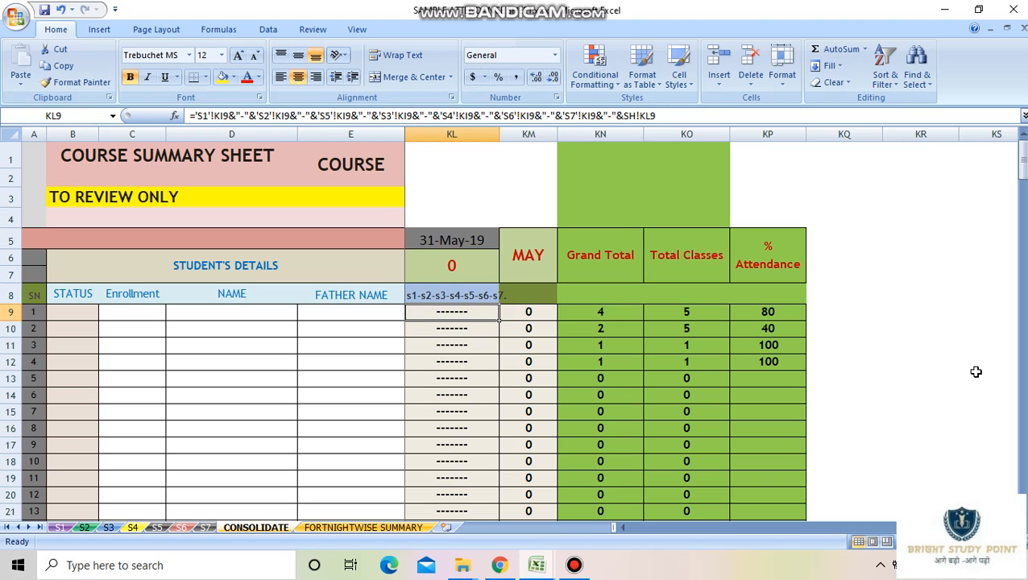
key(Right)
key(Right)
key(Right)
key(Right)
key(Left)
key(Left)
key(Left)
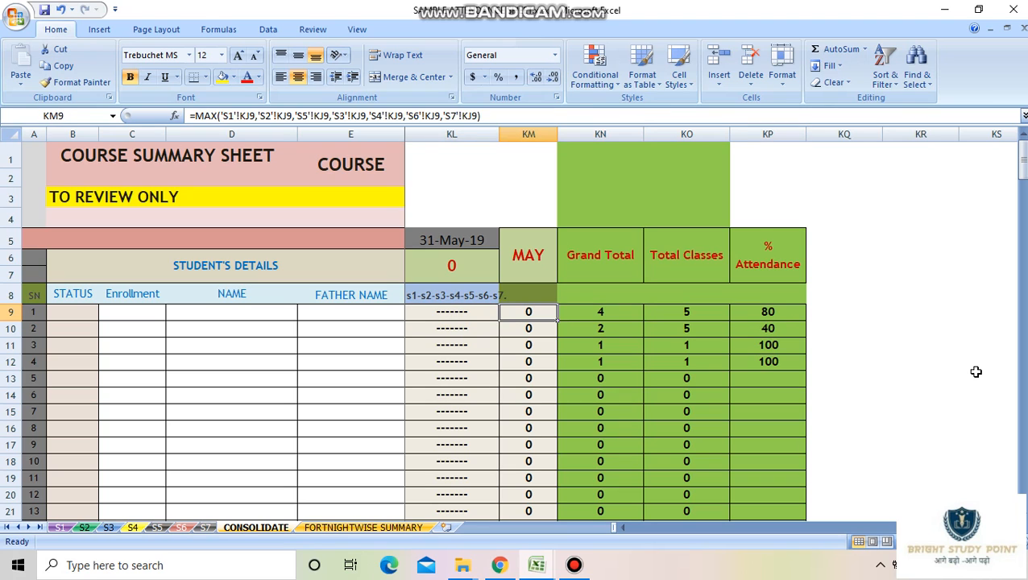
key(Right)
key(Right)
key(Left)
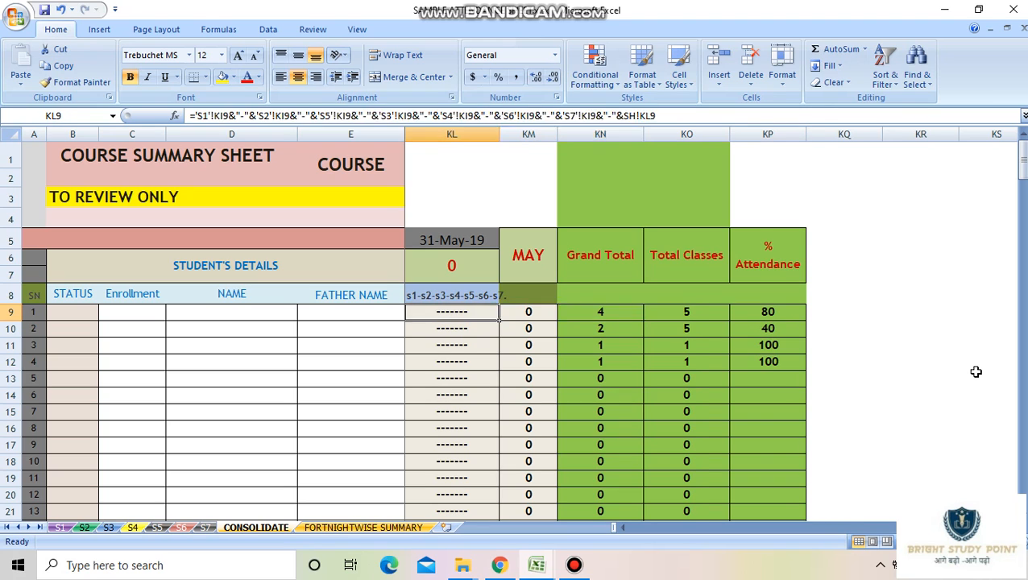
key(Left)
key(Left)
key(Right)
key(Right)
key(Right)
key(Left)
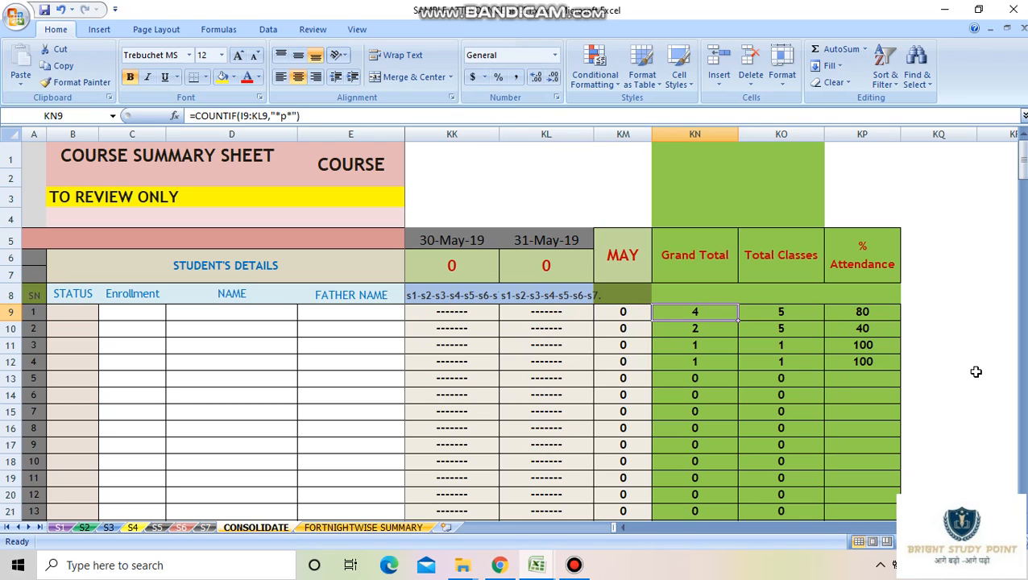
key(Right)
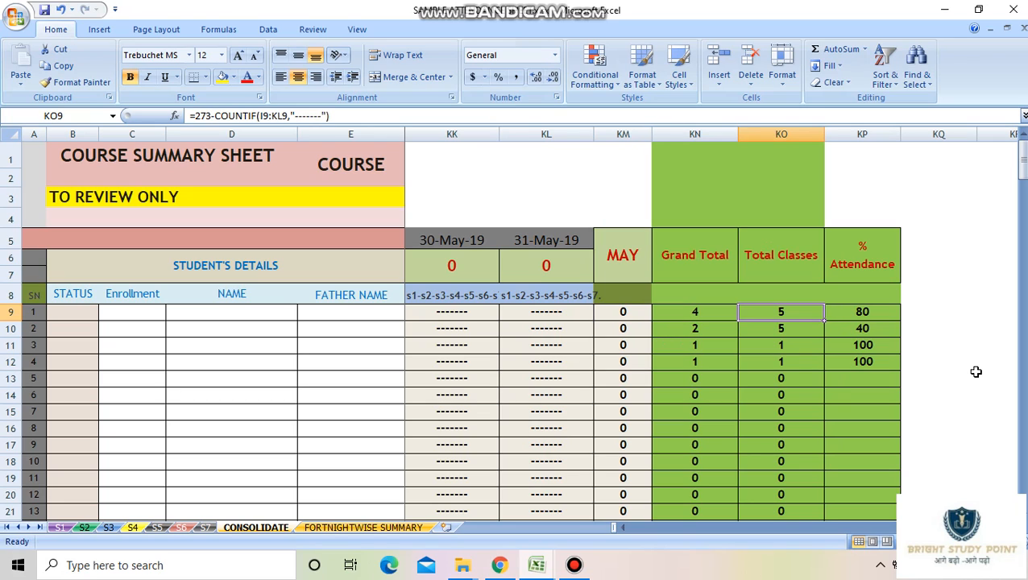
key(Right)
Review the first student's daily entries backward from the May date columns to the start of the row at 1-Sep-20
key(Left)
key(Left)
key(Left)
key(Left)
key(Left)
key(Left)
key(Left)
key(Left)
key(Left)
key(Left)
key(Left)
key(Left)
key(Left)
key(Left)
key(Left)
key(Left)
key(Left)
key(Left)
key(Left)
key(Left)
key(Left)
key(Left)
key(Left)
key(Left)
key(Left)
key(Left)
key(Left)
key(Left)
key(Left)
key(Left)
key(Left)
key(Left)
key(Left)
key(Left)
key(Left)
key(Left)
key(Left)
key(Left)
key(Left)
key(Left)
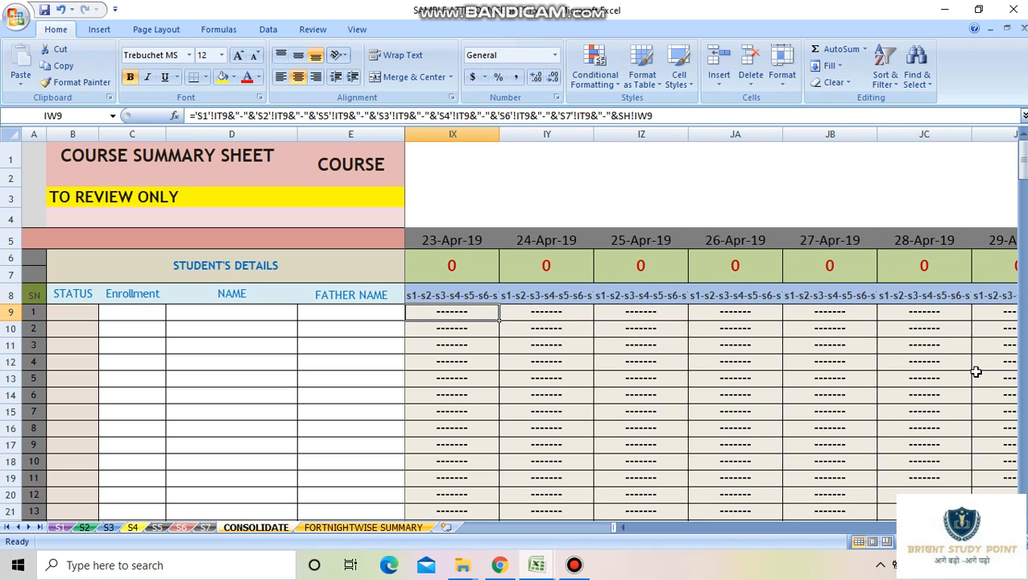
key(Left)
key(Left)
key(Left)
key(Left)
key(Left)
key(Left)
key(Left)
key(Left)
key(Left)
key(Left)
key(Left)
key(Left)
key(Left)
key(Left)
key(Left)
key(Left)
key(Left)
key(Left)
key(Left)
key(Left)
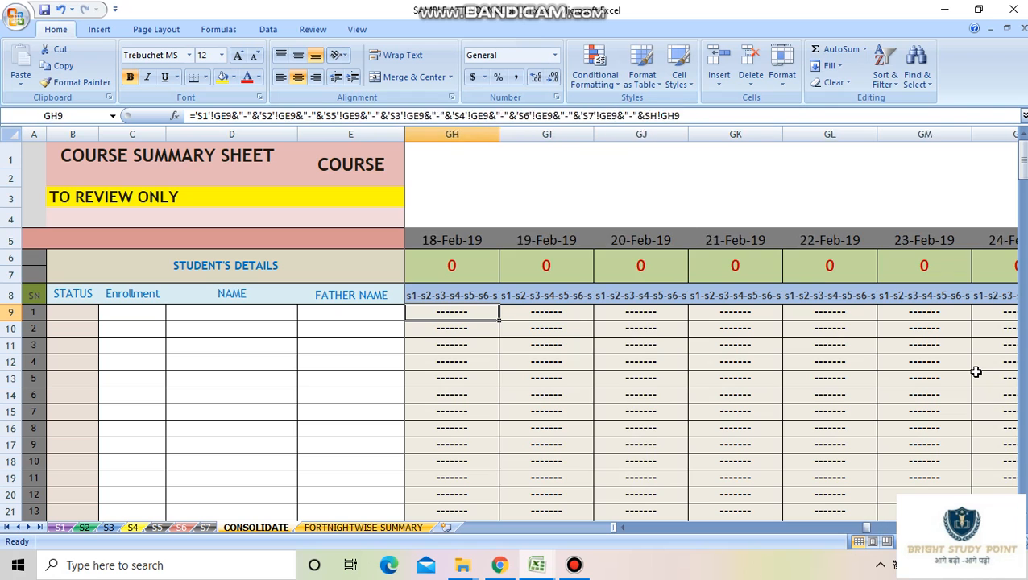
key(Left)
key(Left)
key(Left)
key(Left)
key(Left)
key(Left)
key(Left)
key(Left)
key(Left)
key(Left)
key(Left)
key(Left)
key(Left)
key(Left)
key(Left)
key(Left)
key(Left)
key(Left)
key(Left)
key(Left)
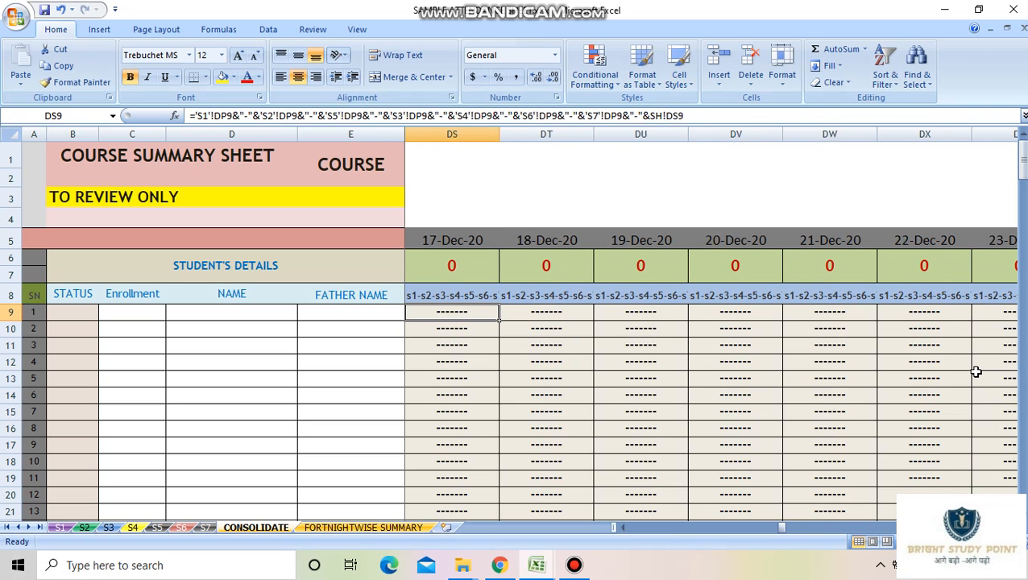
key(Left)
key(Left)
key(Left)
key(Left)
key(Left)
key(Left)
key(Left)
key(Left)
key(Left)
key(Left)
key(Left)
key(Left)
key(Left)
key(Left)
key(Left)
key(Left)
key(Left)
key(Left)
key(Left)
key(Left)
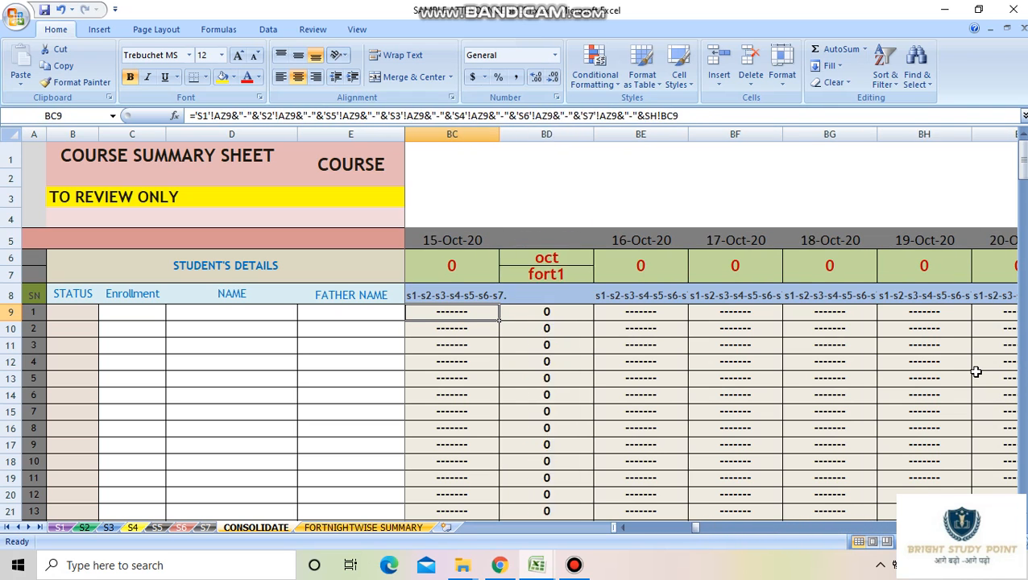
key(Left)
key(Left)
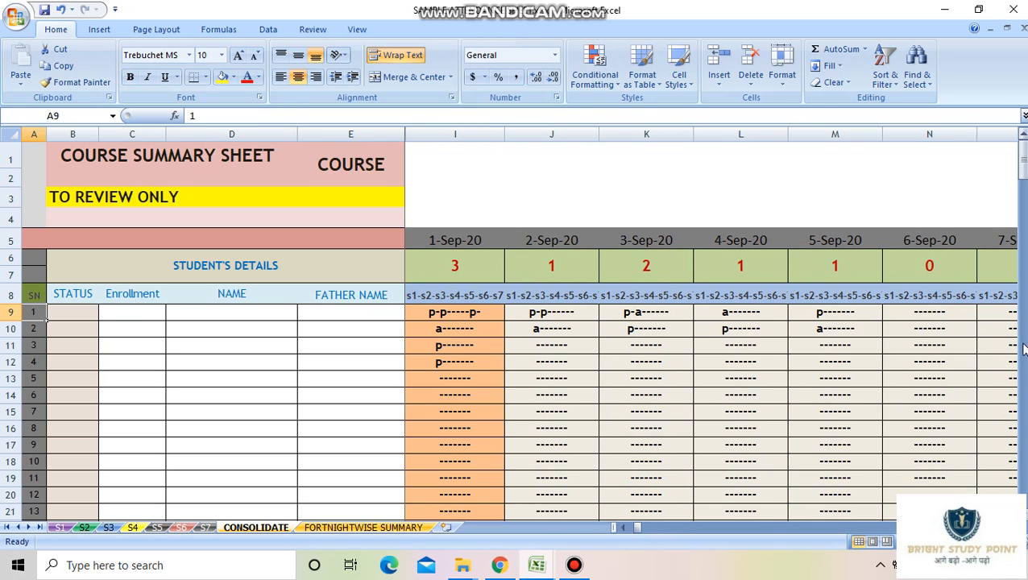
Look through the subject sheets S1 to S7 for their student details and attendance entries, and return to the CONSOLIDATE sheet
click(61, 527)
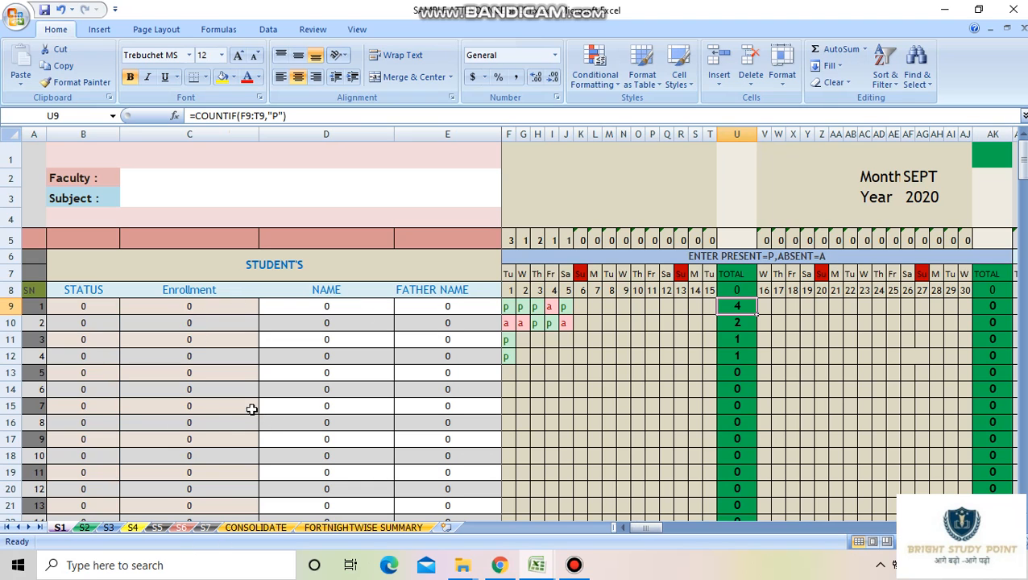
click(84, 528)
click(108, 527)
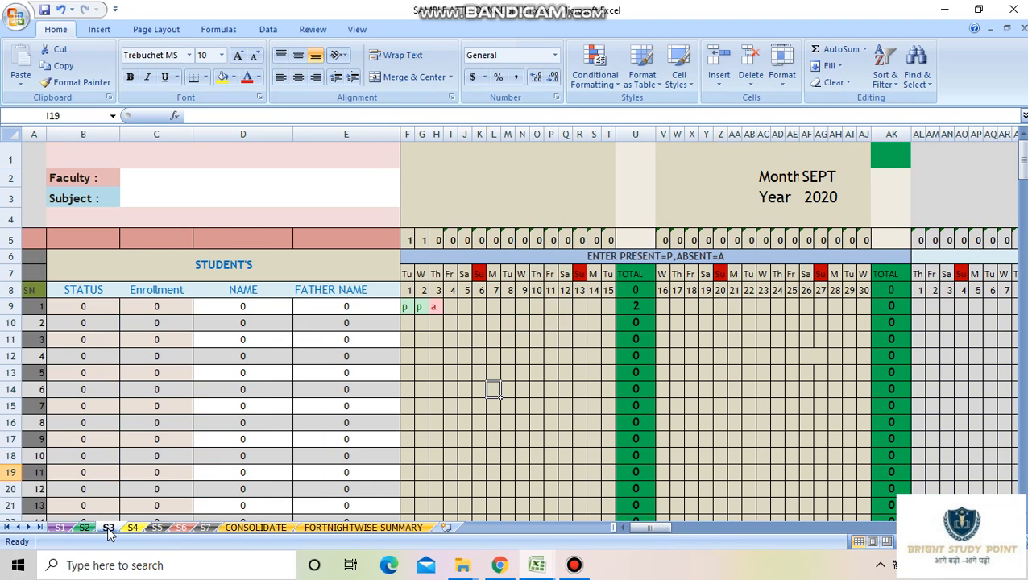
click(132, 527)
click(158, 528)
click(183, 527)
click(205, 529)
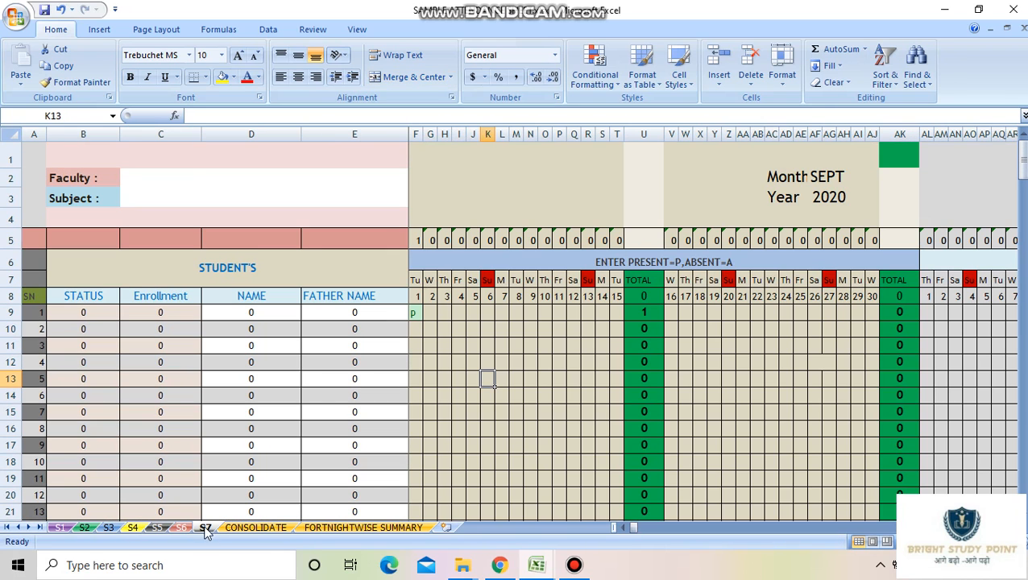
click(251, 528)
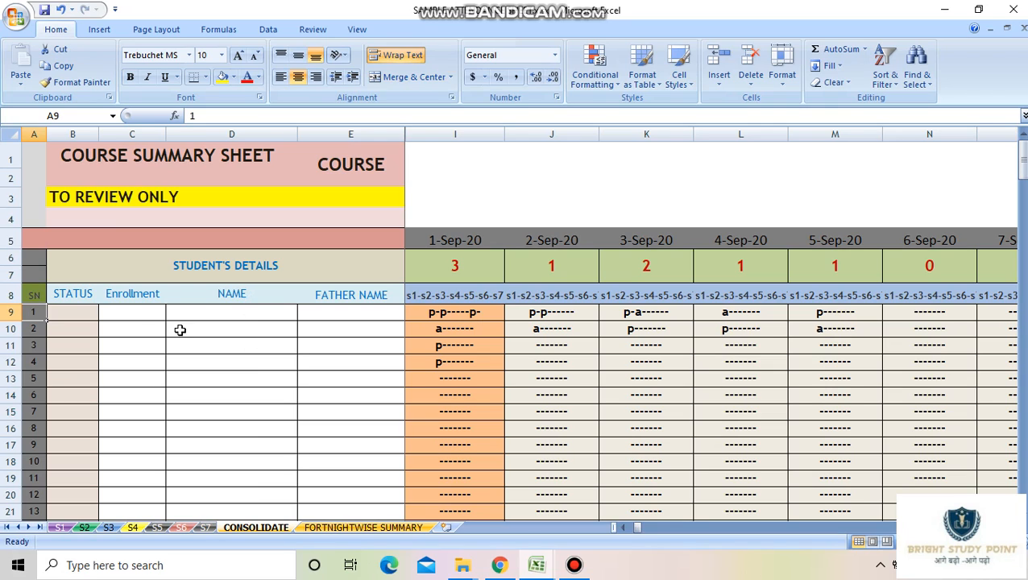
Fill in the first student's details in row 9 with status reg, enrollment 1, name name1 and father name fnam1
click(154, 315)
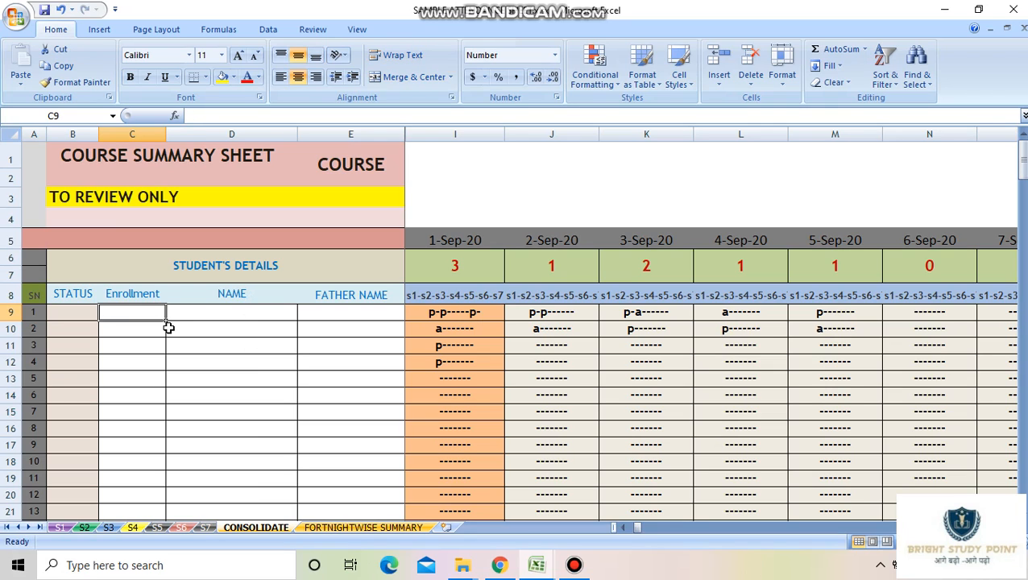
key(Left)
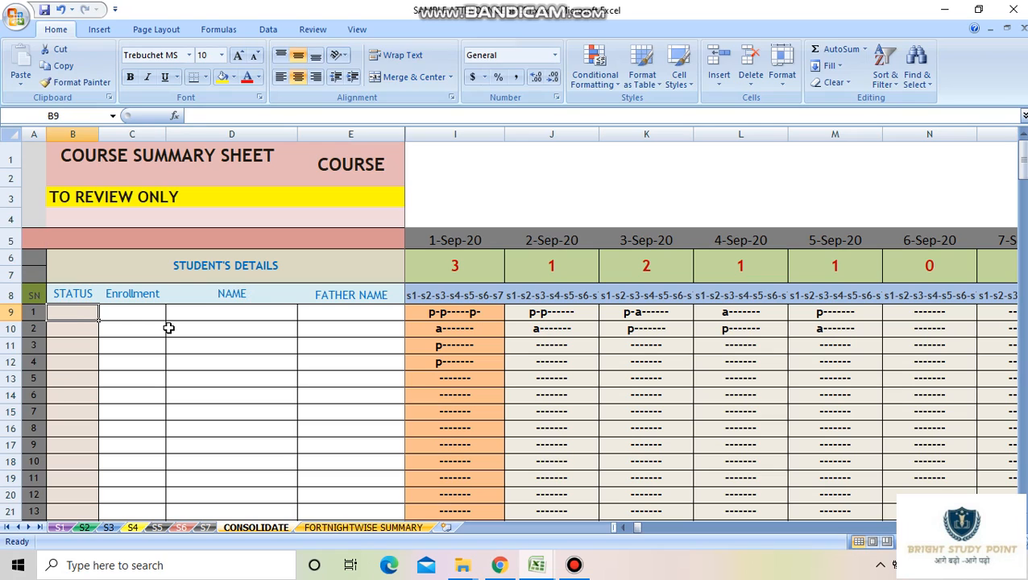
text(reg)
key(Tab)
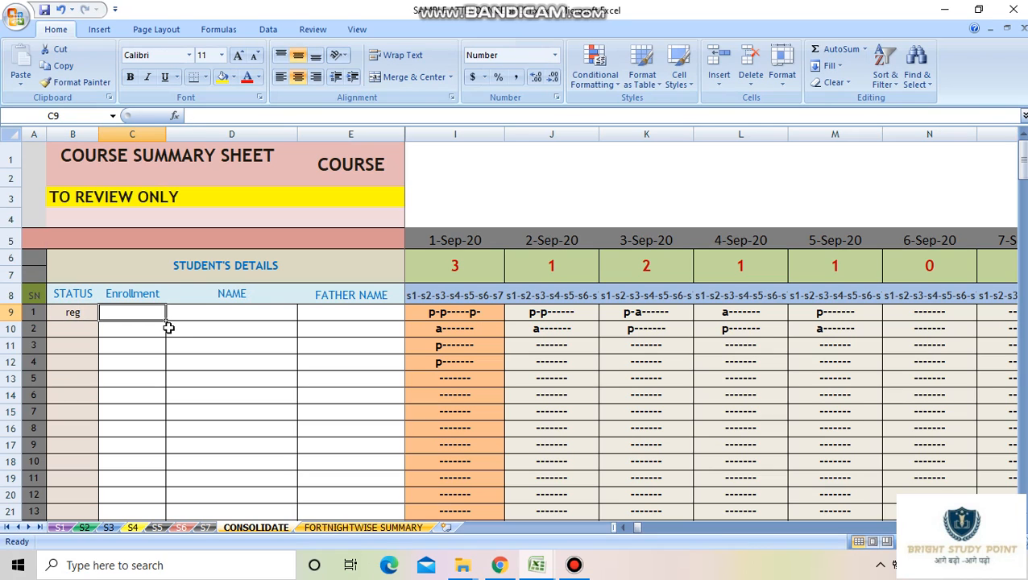
text(1)
key(Tab)
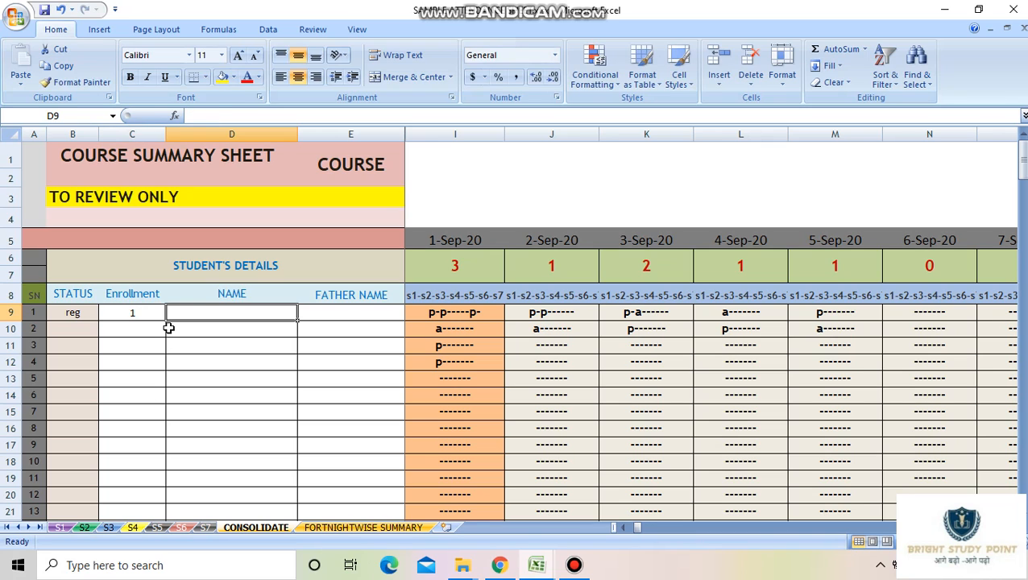
text(name1)
key(Tab)
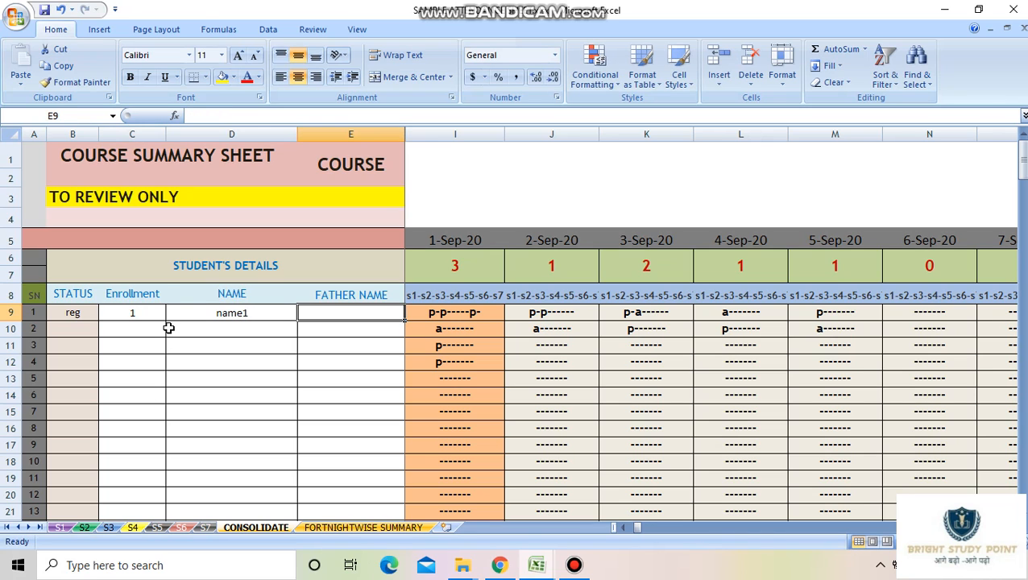
text(fnam1)
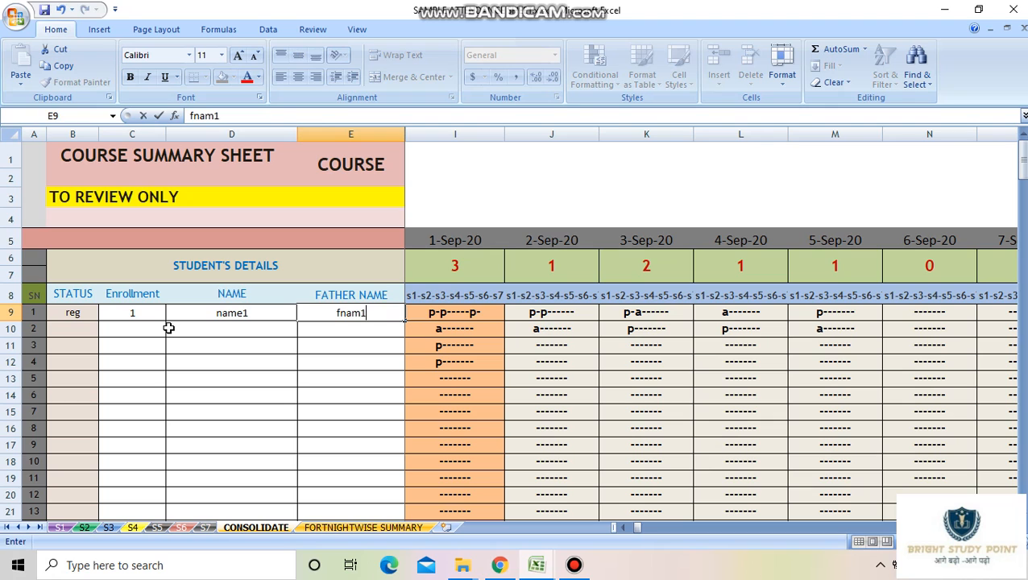
key(ctrl+Return)
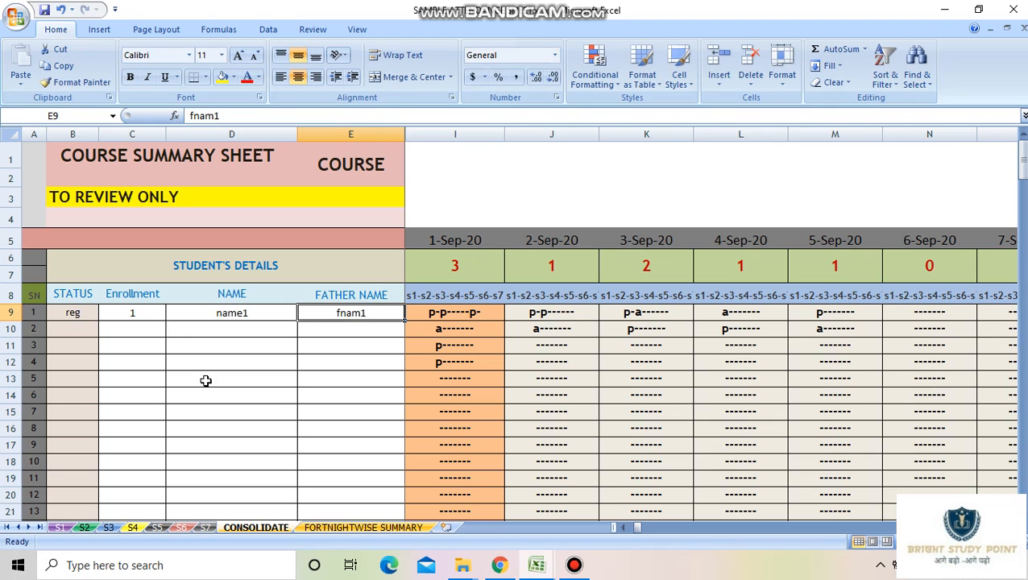
Check the first student's details on each subject sheet from S1 to S7, and go back to the CONSOLIDATE sheet
click(60, 528)
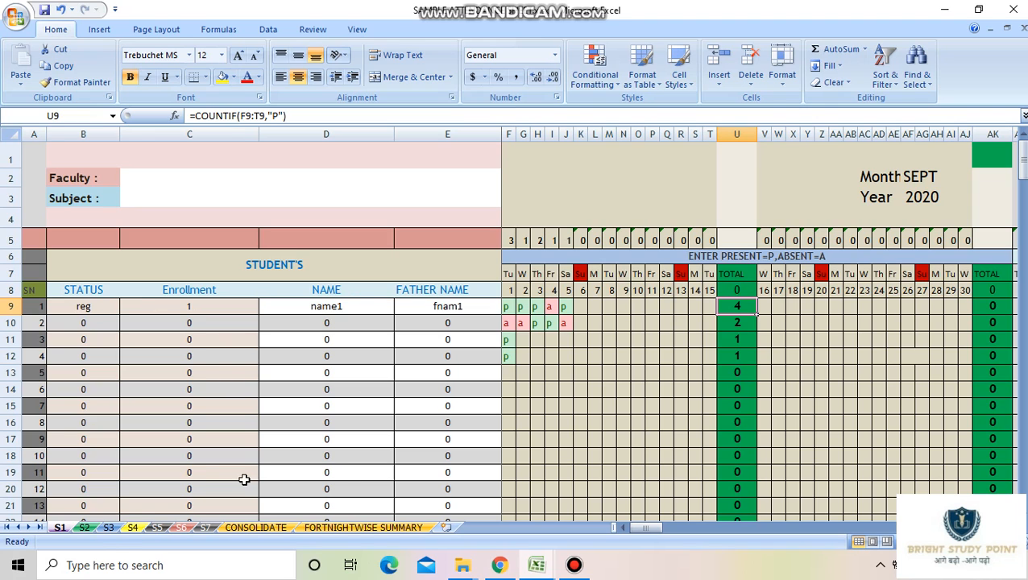
click(83, 527)
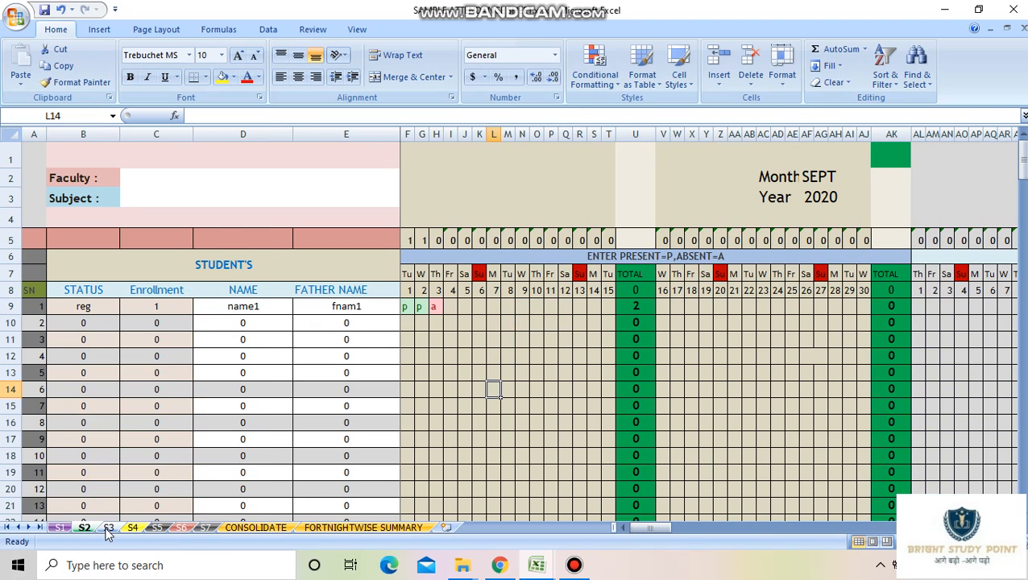
click(108, 528)
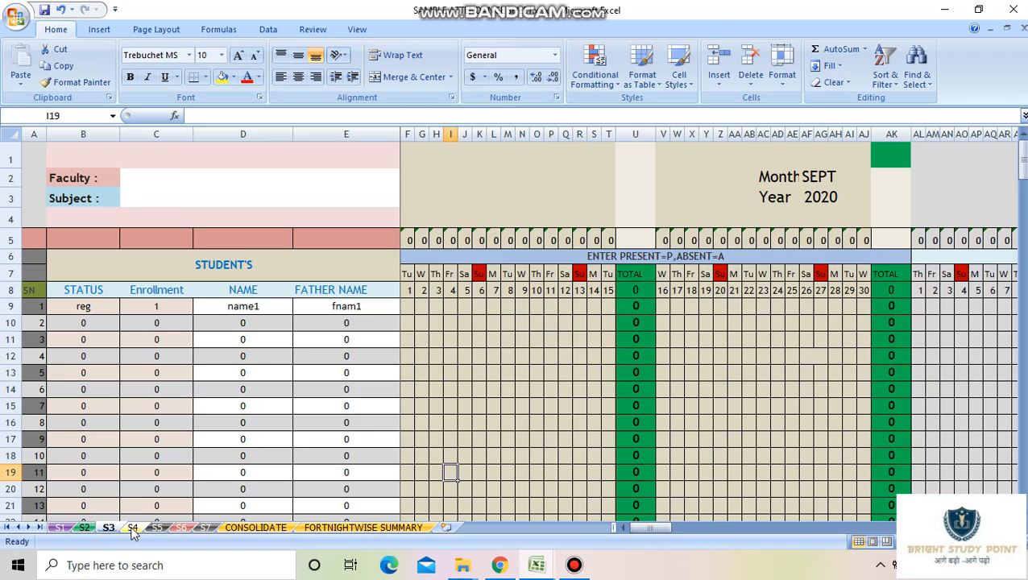
click(133, 527)
click(159, 528)
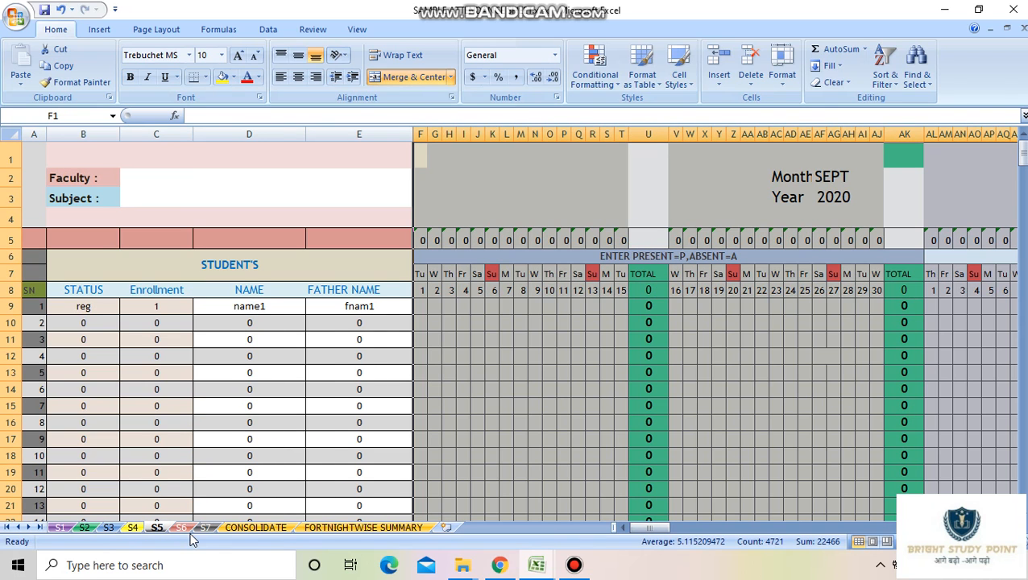
click(184, 528)
click(203, 528)
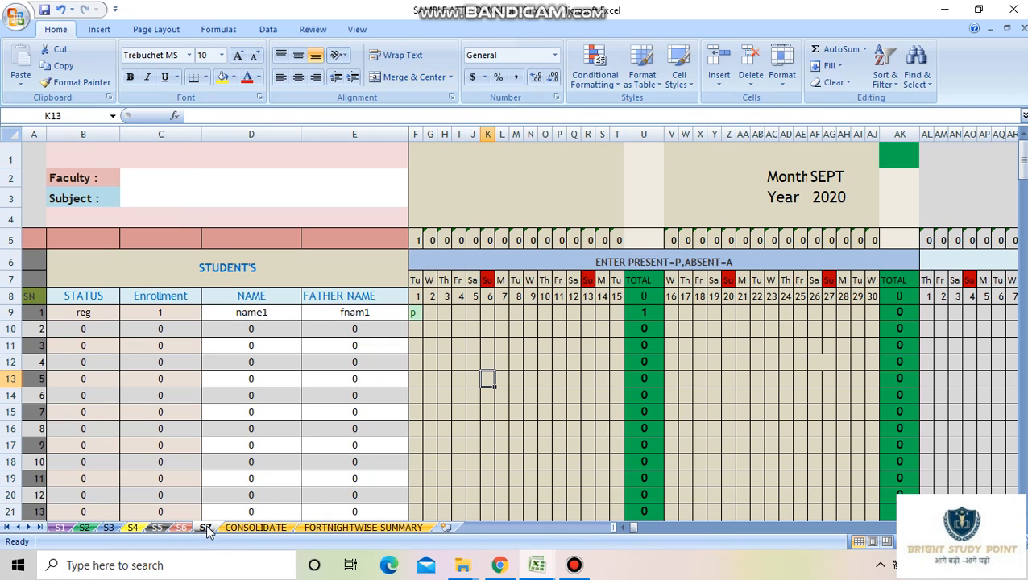
click(251, 528)
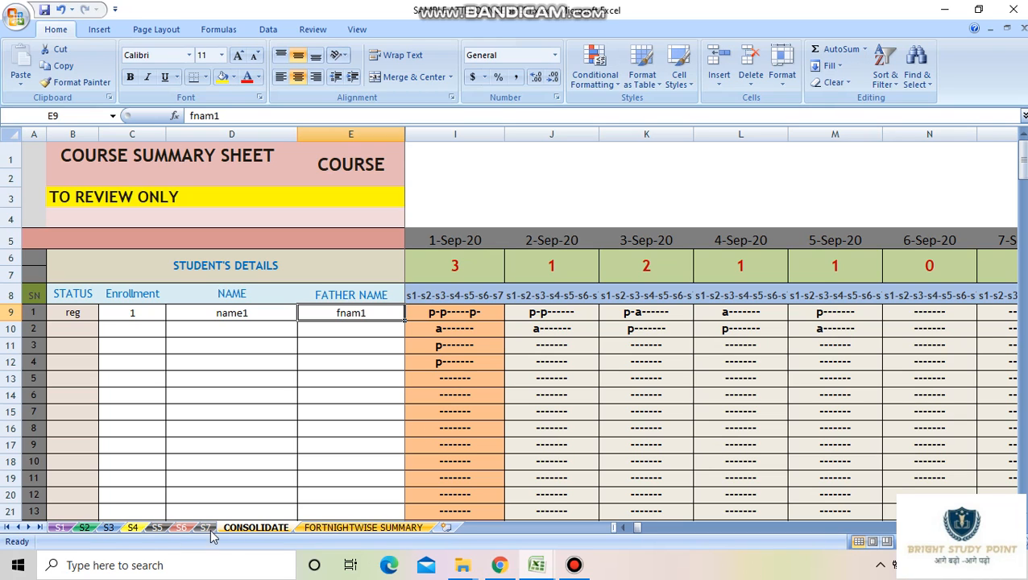
Examine the September day headers 1 to 4 and the year heading on the S1 sheet
click(59, 527)
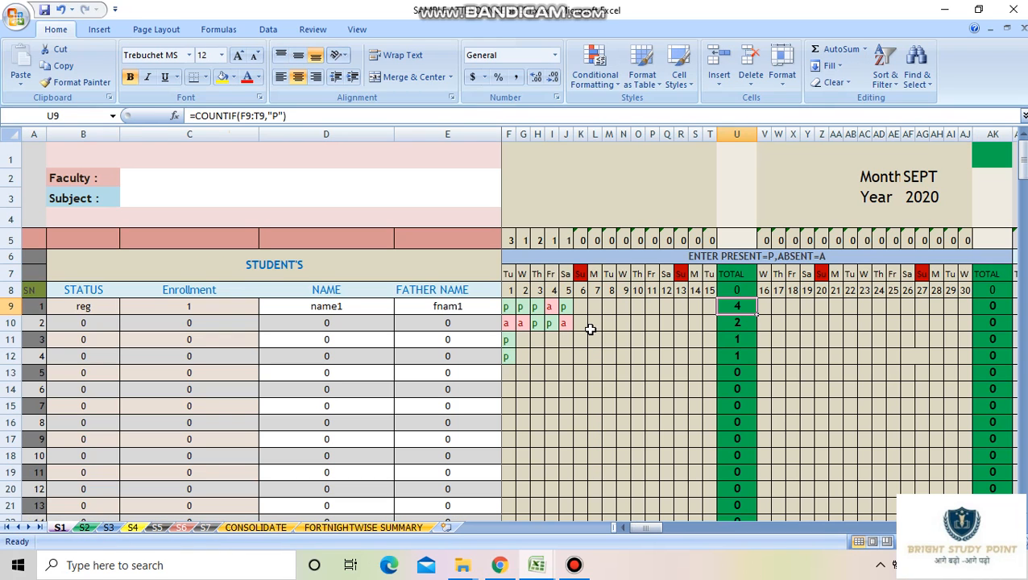
click(514, 295)
click(938, 207)
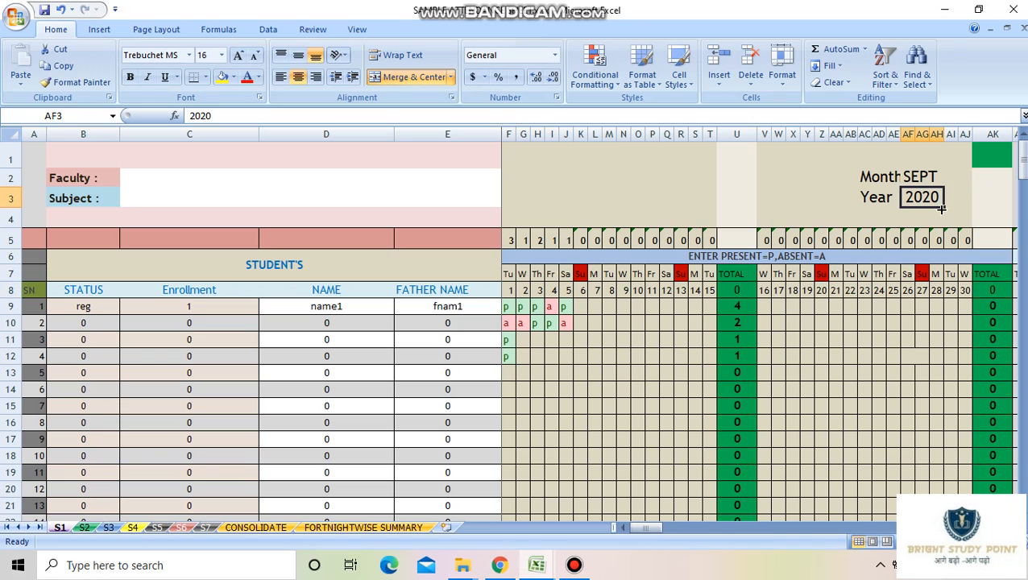
click(524, 295)
click(538, 294)
click(552, 294)
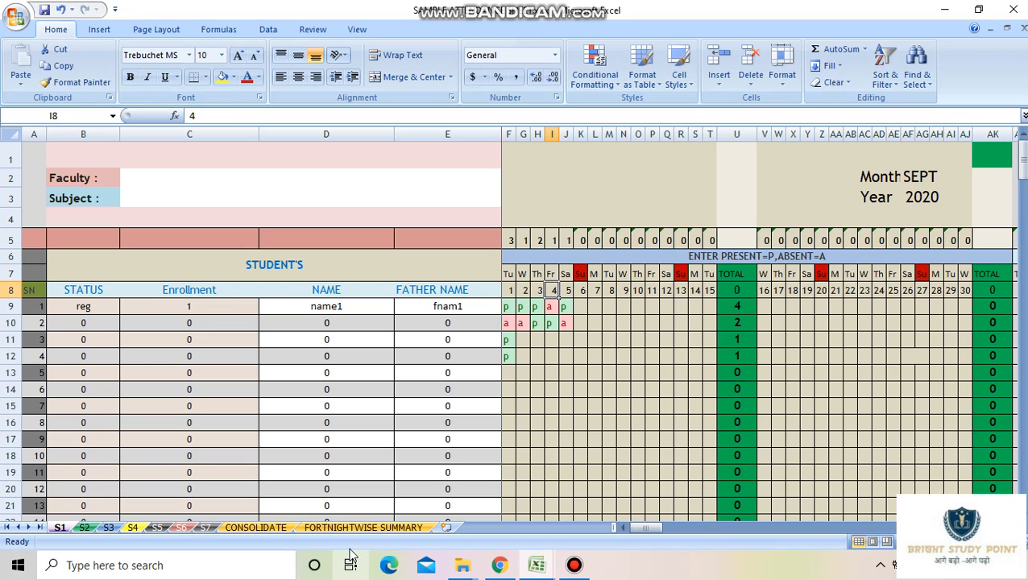
Review the FORTNIGHTWISE SUMMARY sheet and the CONSOLIDATE sheet's Grand Total, Total Classes and % Attendance columns, ending back at 1-Sep-20
click(334, 528)
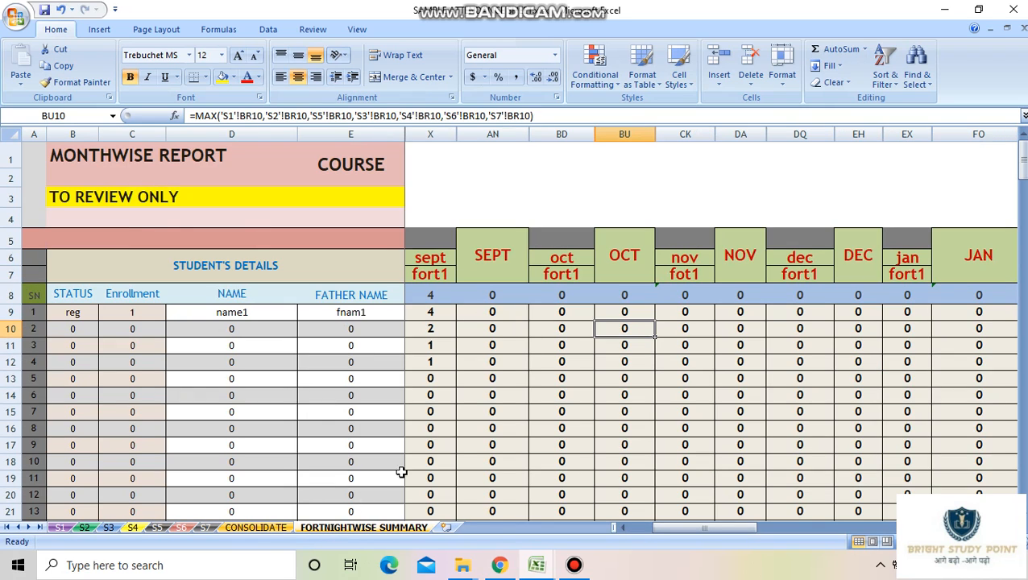
click(254, 529)
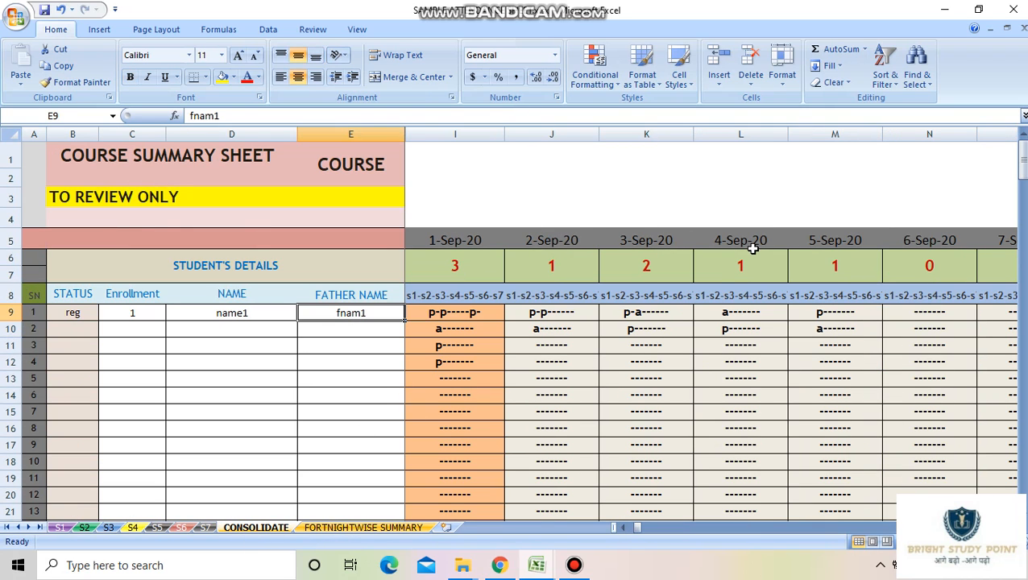
drag(640, 528, 894, 533)
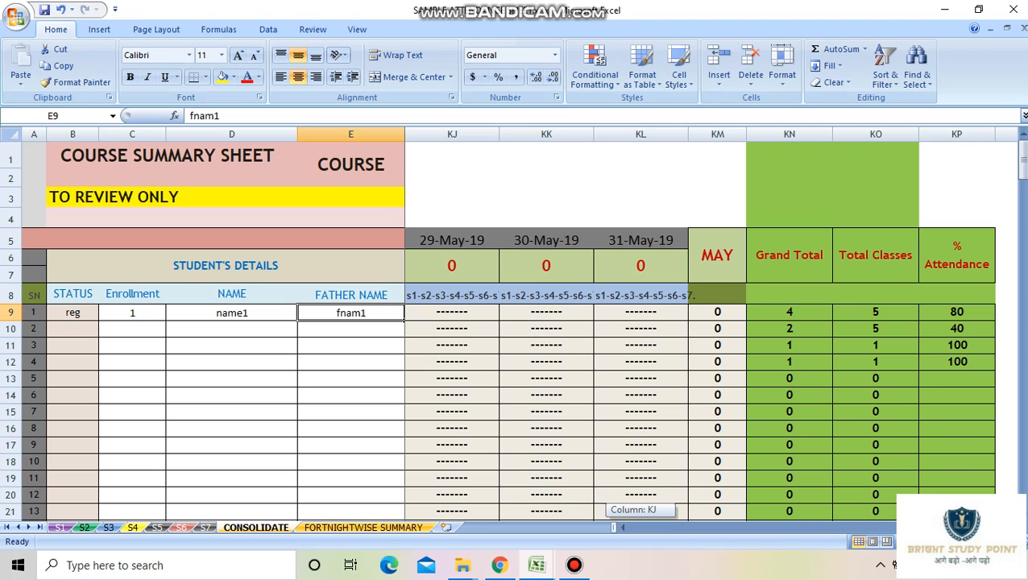
drag(894, 533, 499, 549)
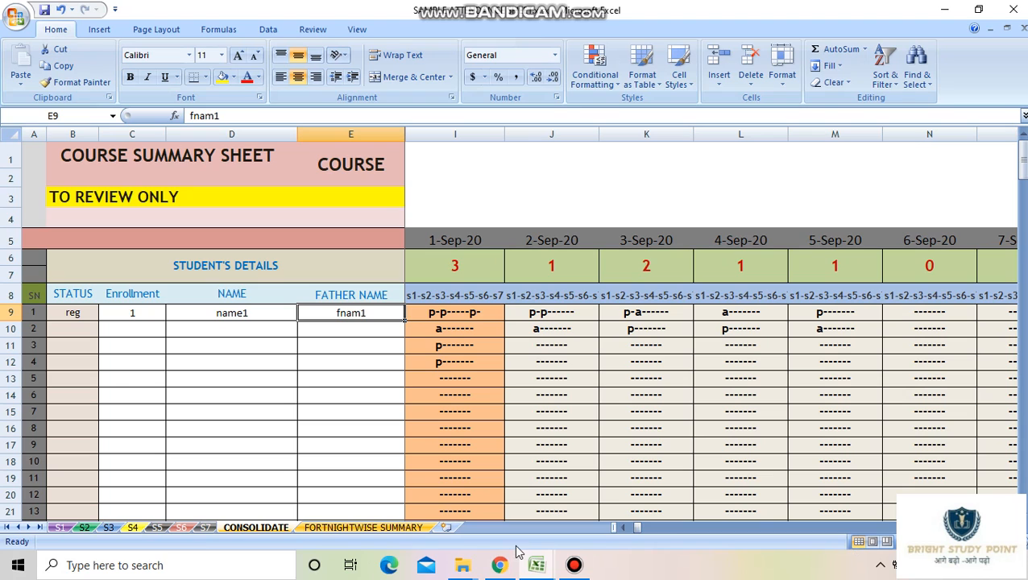
Mark the first student present with p for 31 May 2021 on the S7 sheet
click(205, 528)
drag(636, 535, 626, 533)
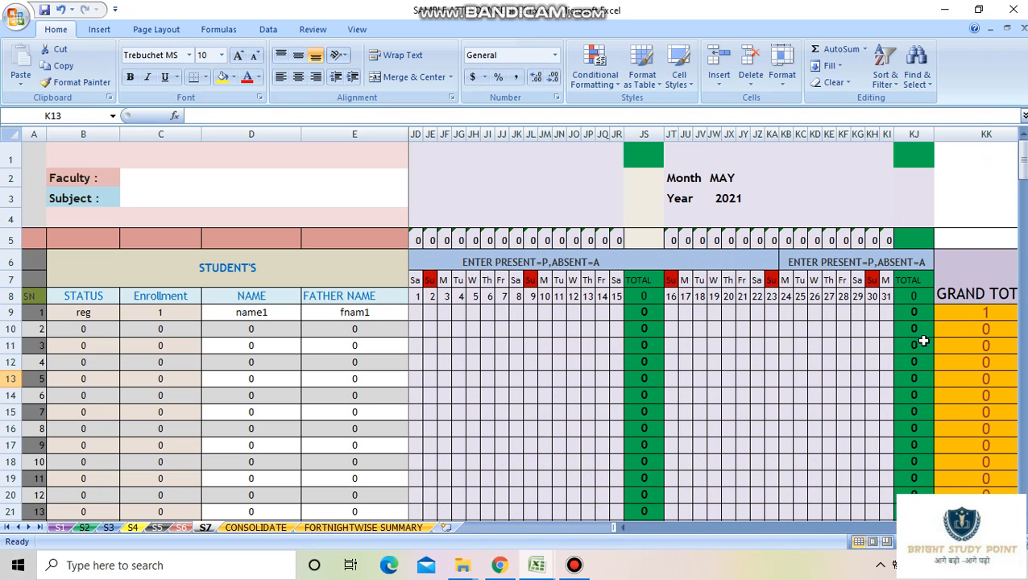
click(888, 313)
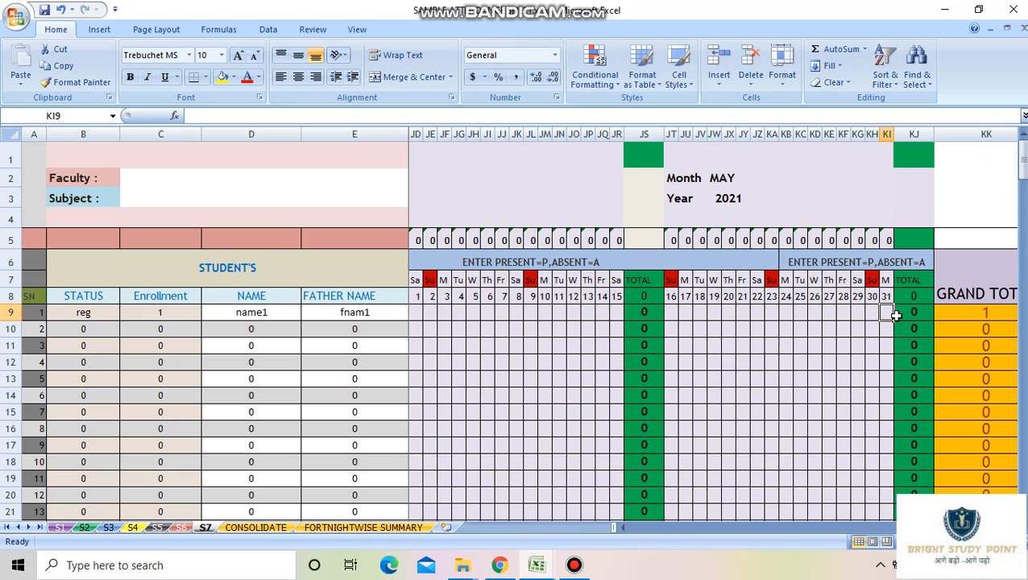
text(p)
click(871, 345)
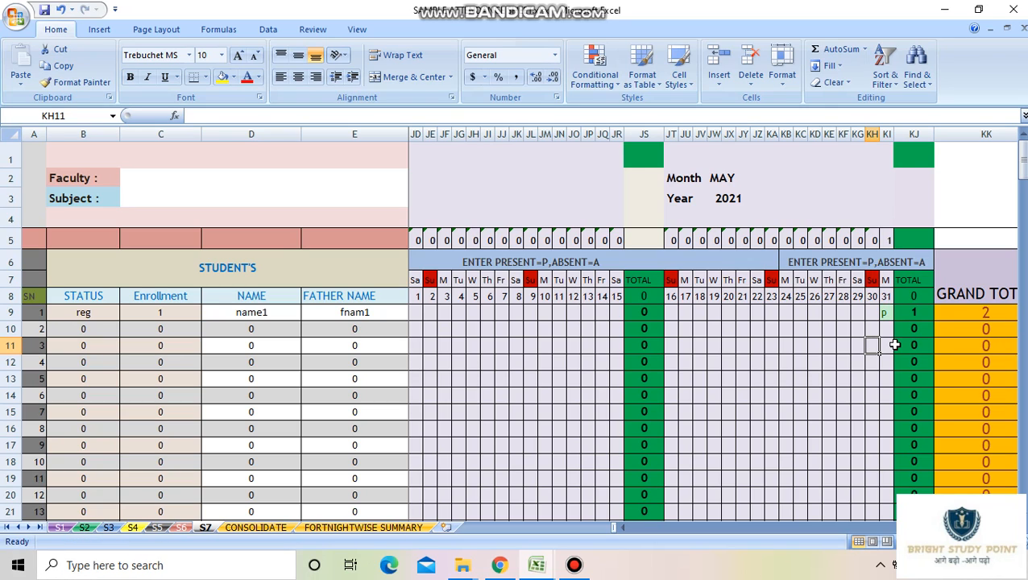
Check the weekday header of 31 May 2021 on the S7 sheet against the Windows calendar, and close the calendar
click(885, 281)
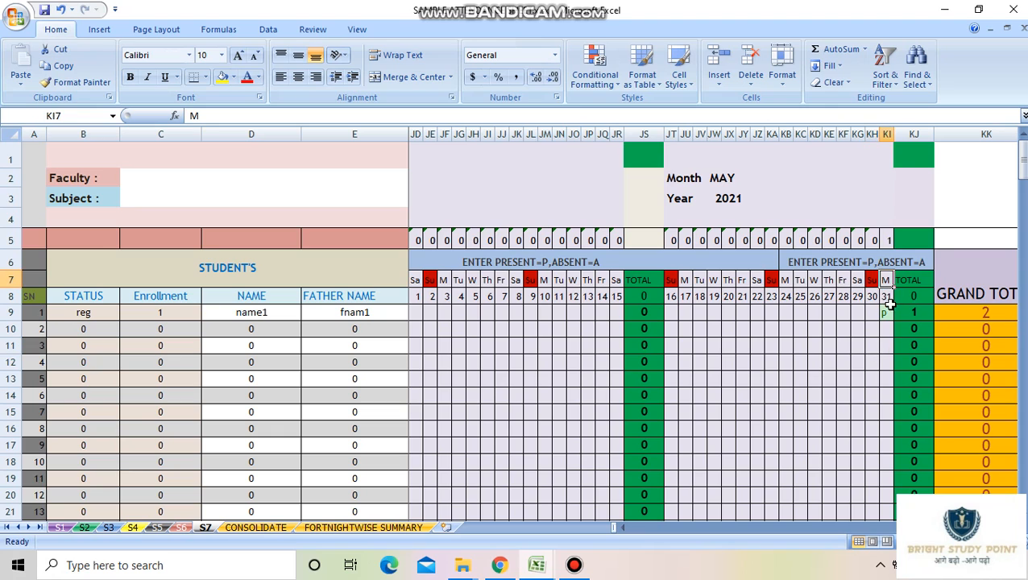
click(886, 296)
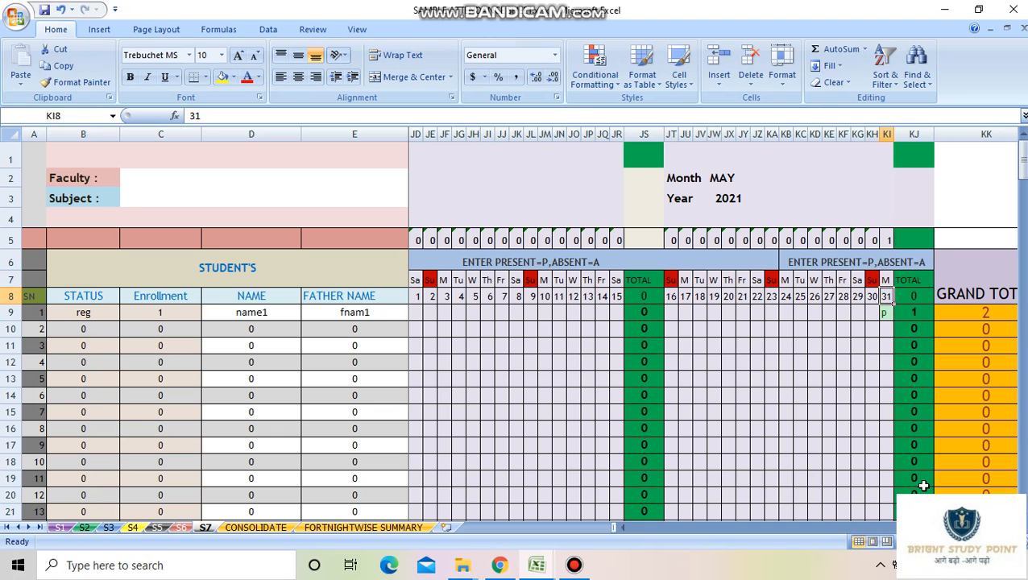
click(976, 577)
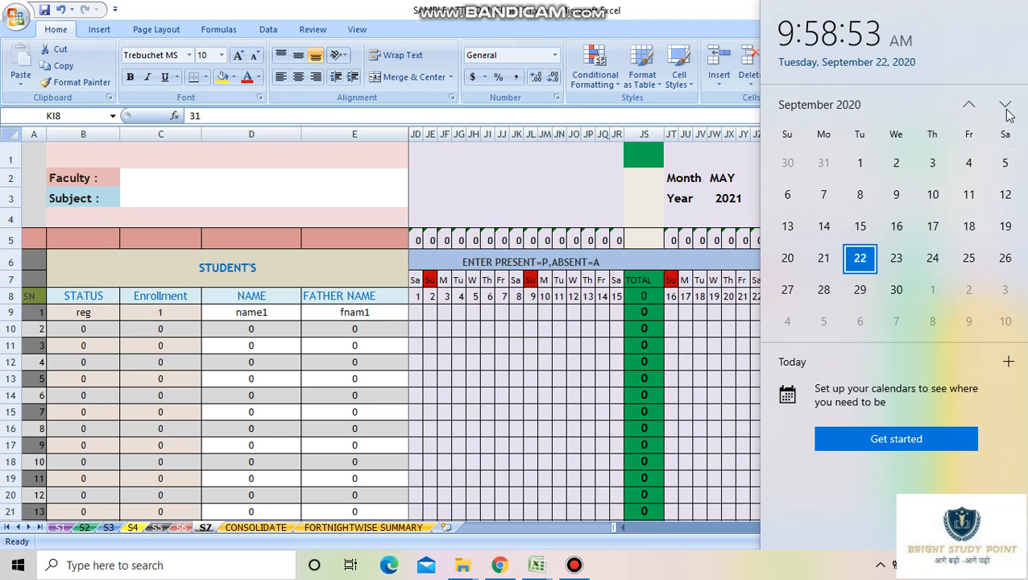
click(1005, 106)
click(1005, 107)
click(1005, 106)
click(1005, 106)
click(1005, 106)
click(1005, 106)
click(1005, 106)
click(1005, 106)
click(1005, 106)
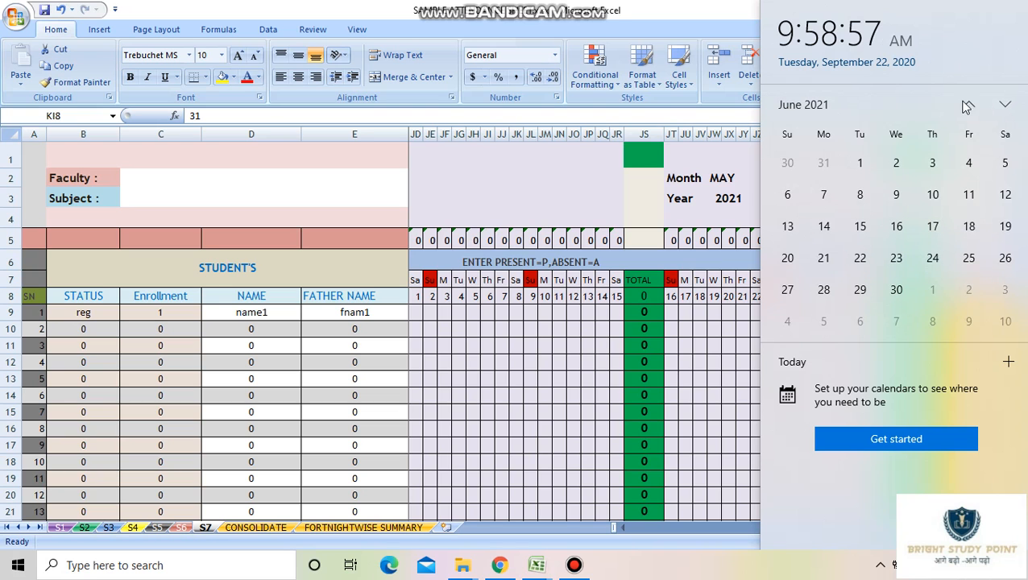
click(970, 111)
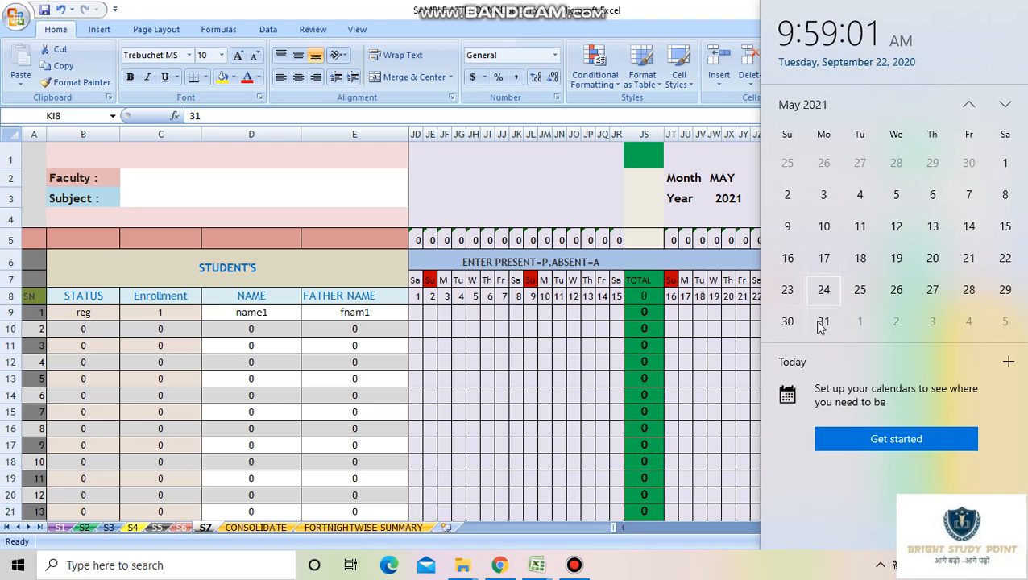
click(587, 417)
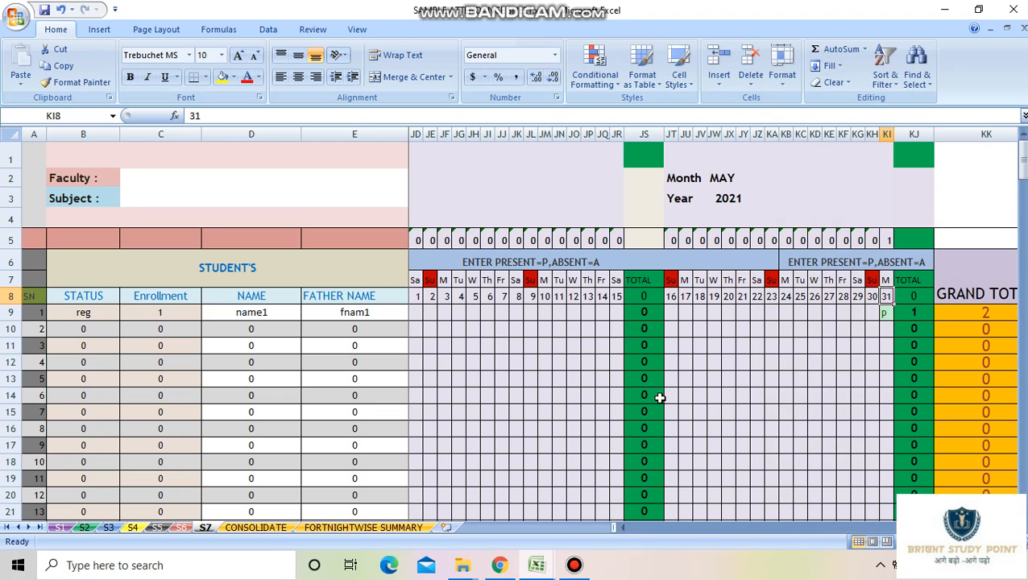